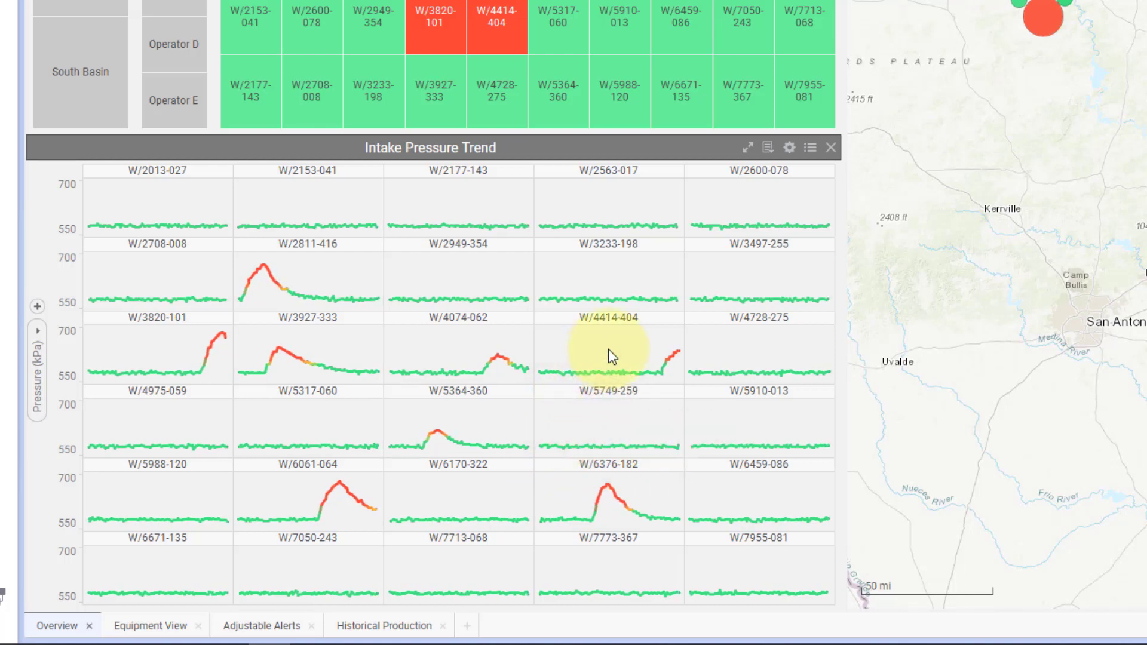
Bring up the context menu of the pressure trend chart.
right_click(570, 352)
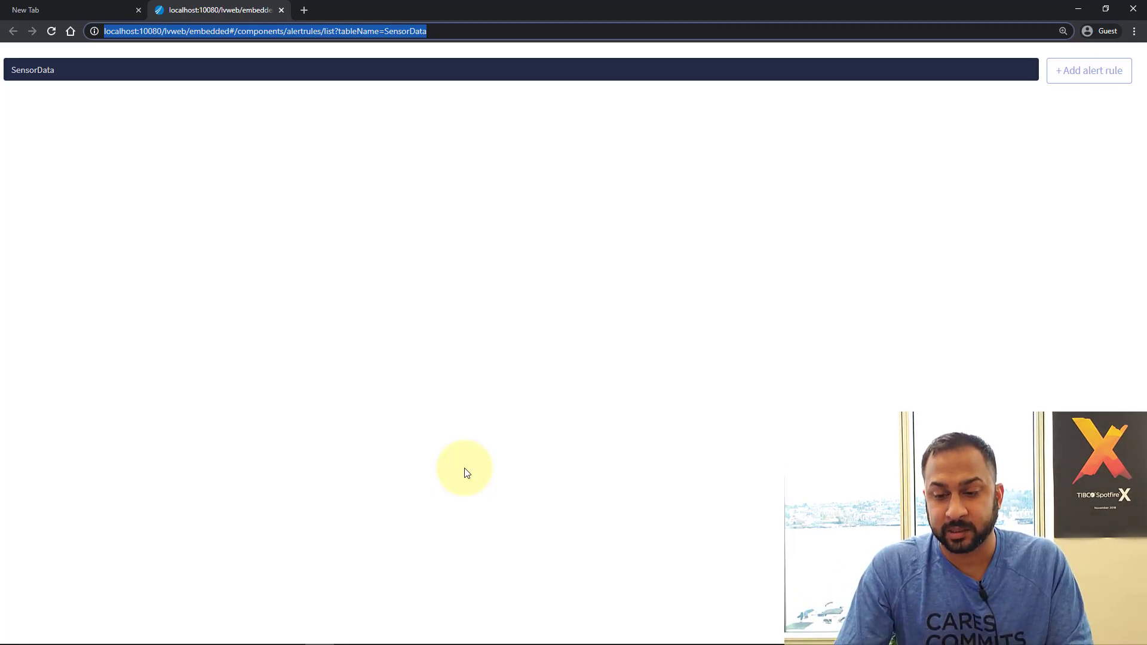
Create a SensorData alert rule named 'Pressure Alert' with Low severity and the Default execution group.
left_click(906, 325)
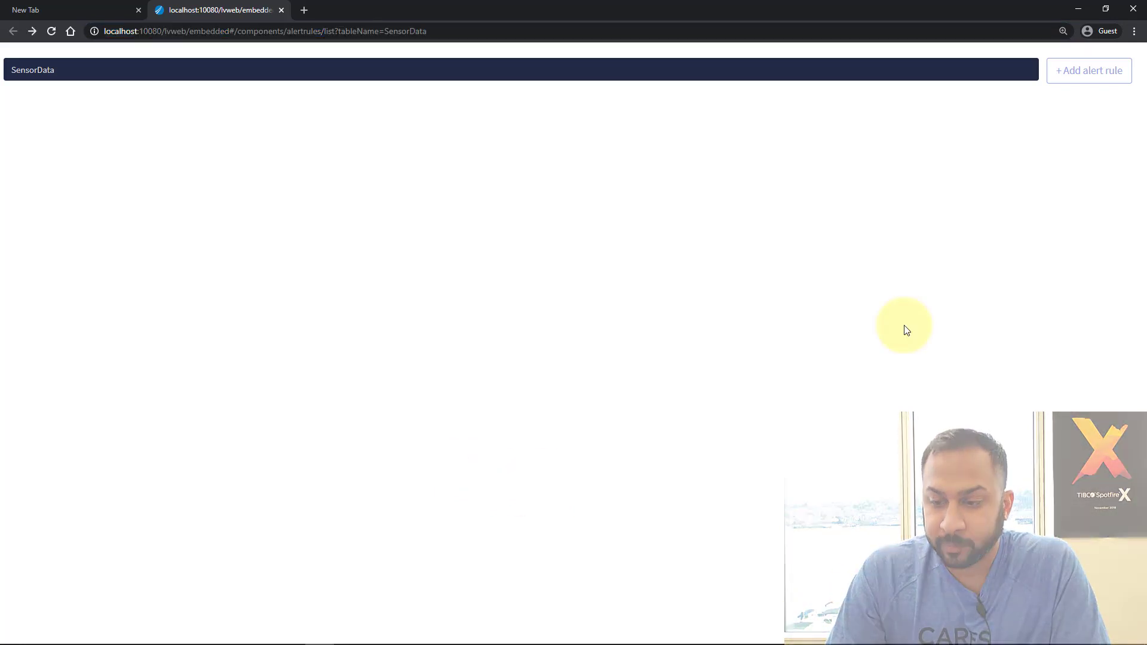
left_click(1081, 84)
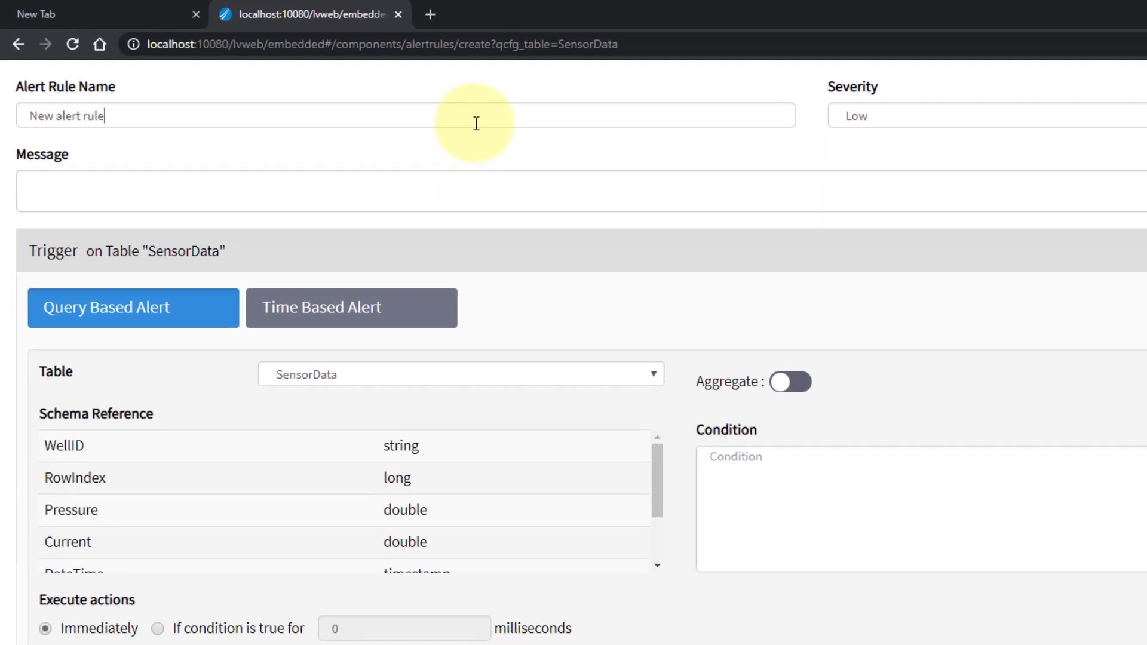
left_click(336, 86)
left_click_drag(476, 124, 4, 114)
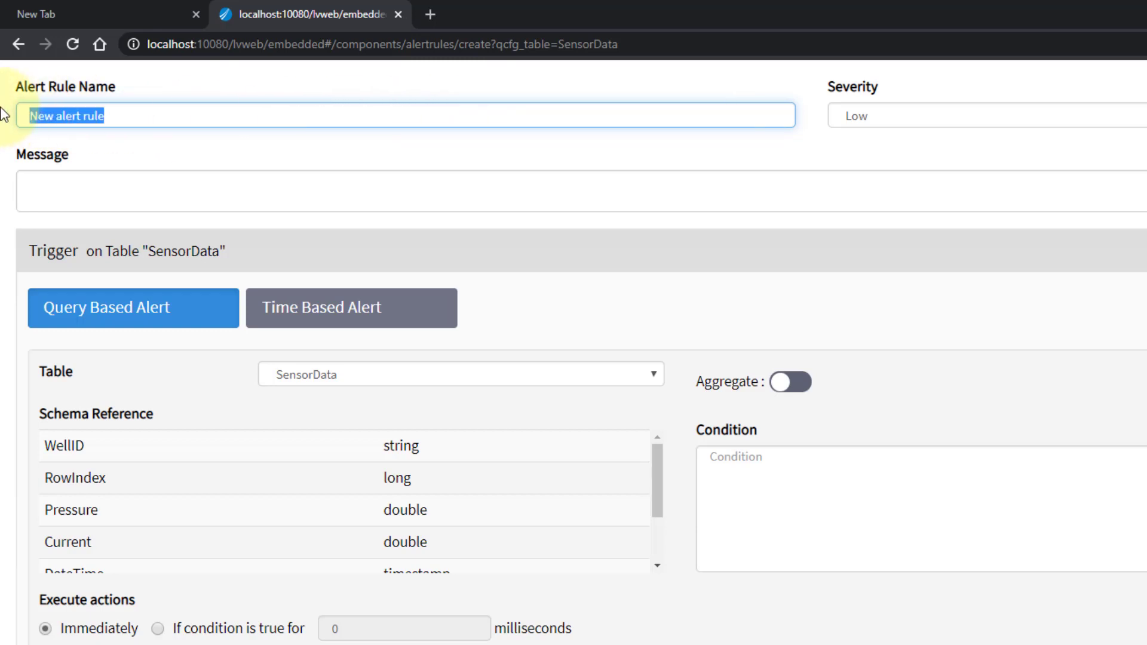
type("Pressure Aler")
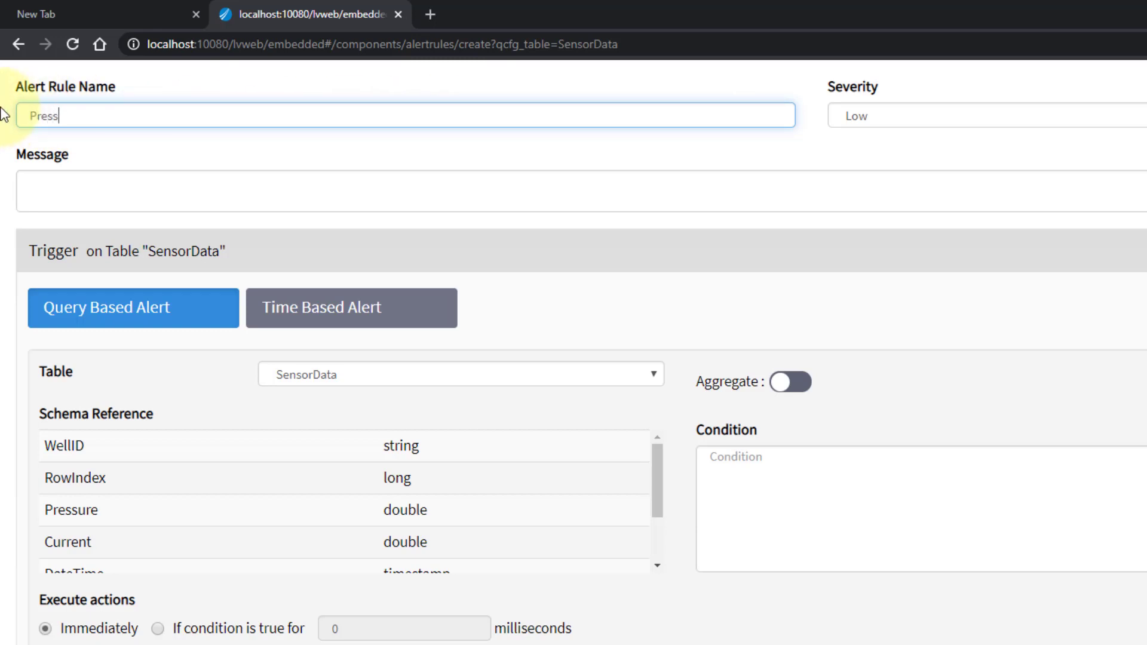
type("t")
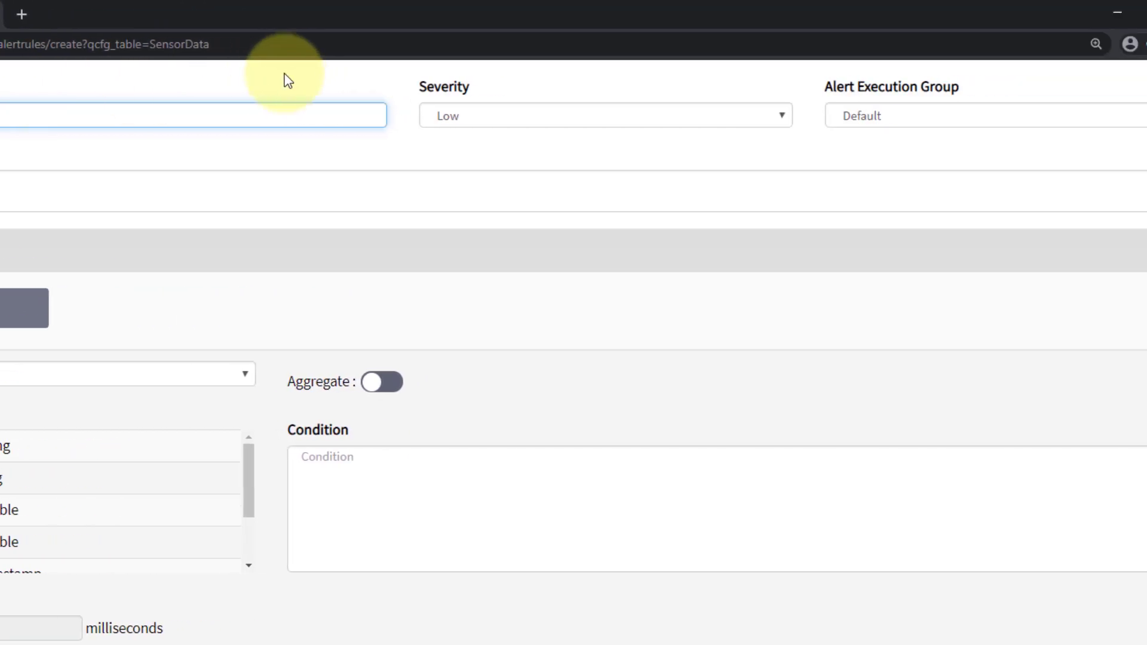
left_click(856, 116)
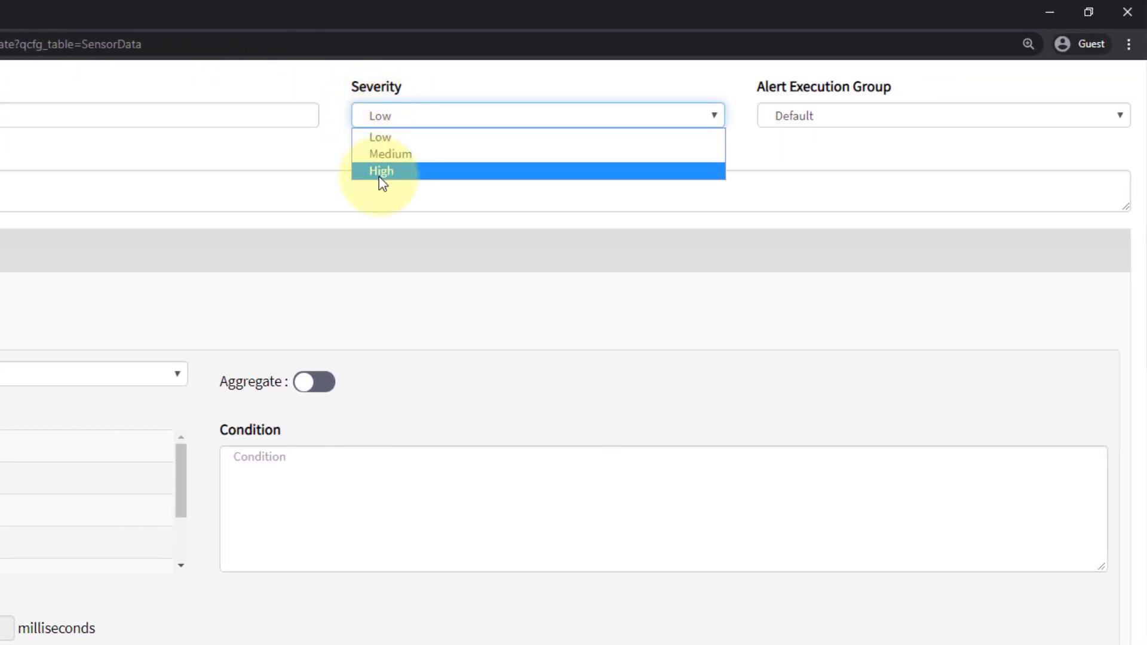
left_click(384, 116)
left_click(806, 115)
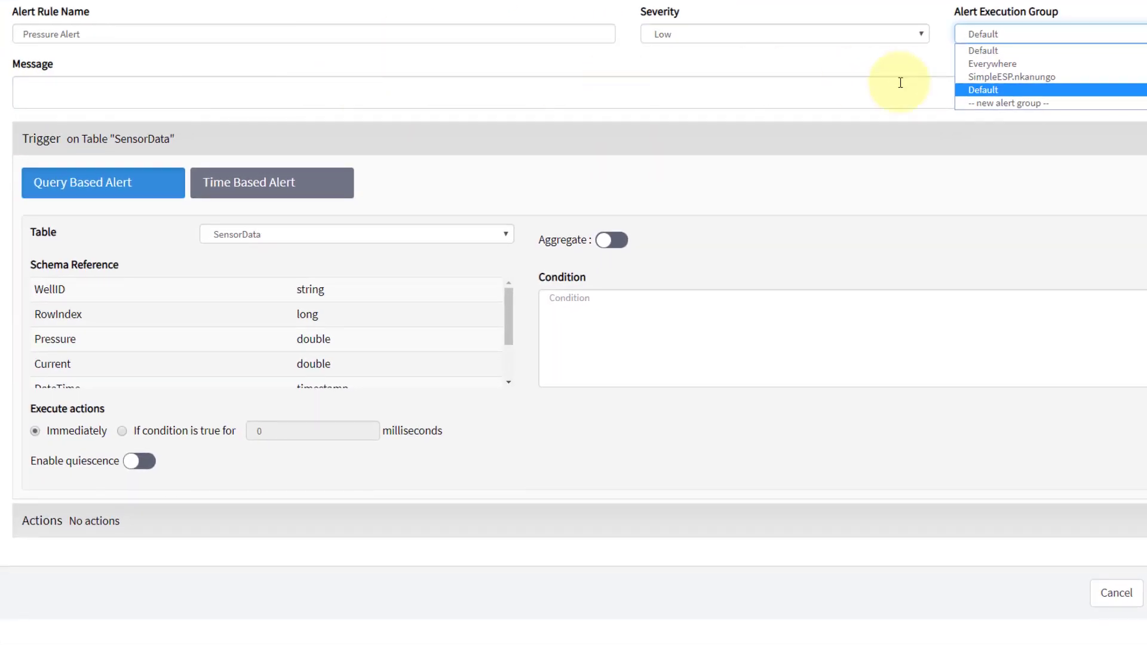
left_click(67, 100)
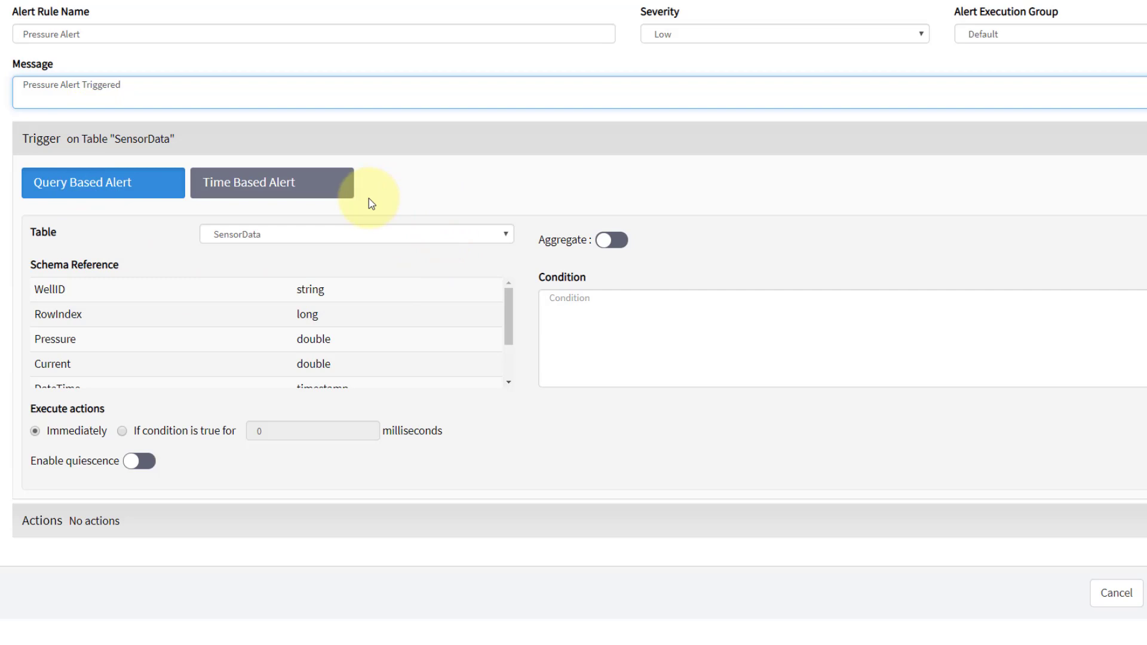
left_click(328, 197)
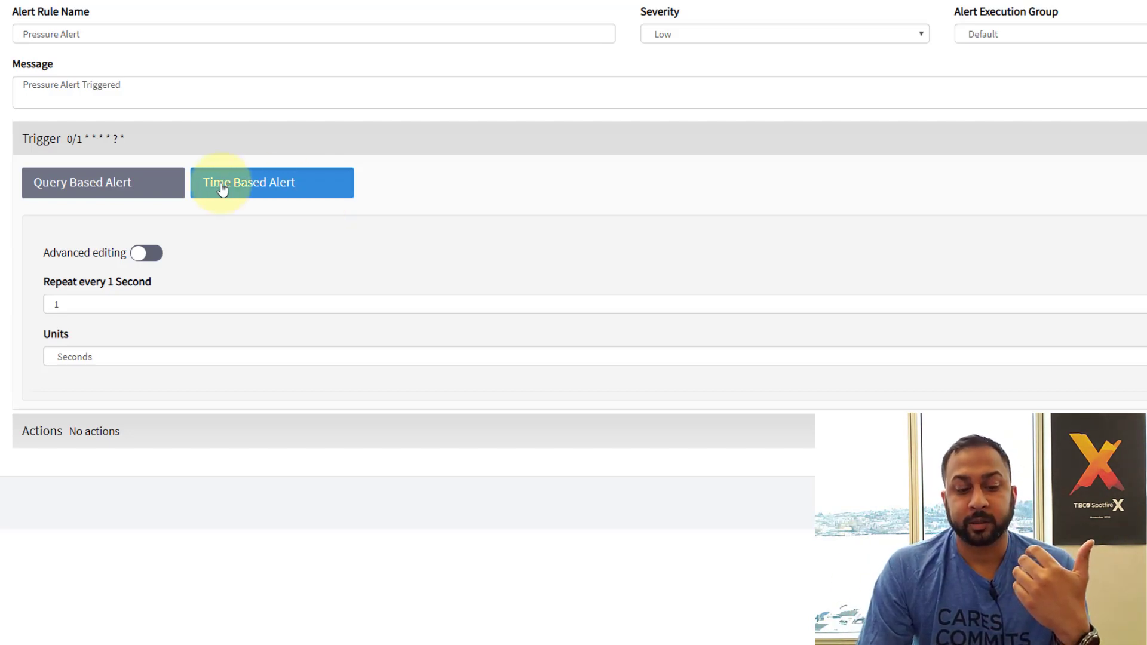
left_click(147, 186)
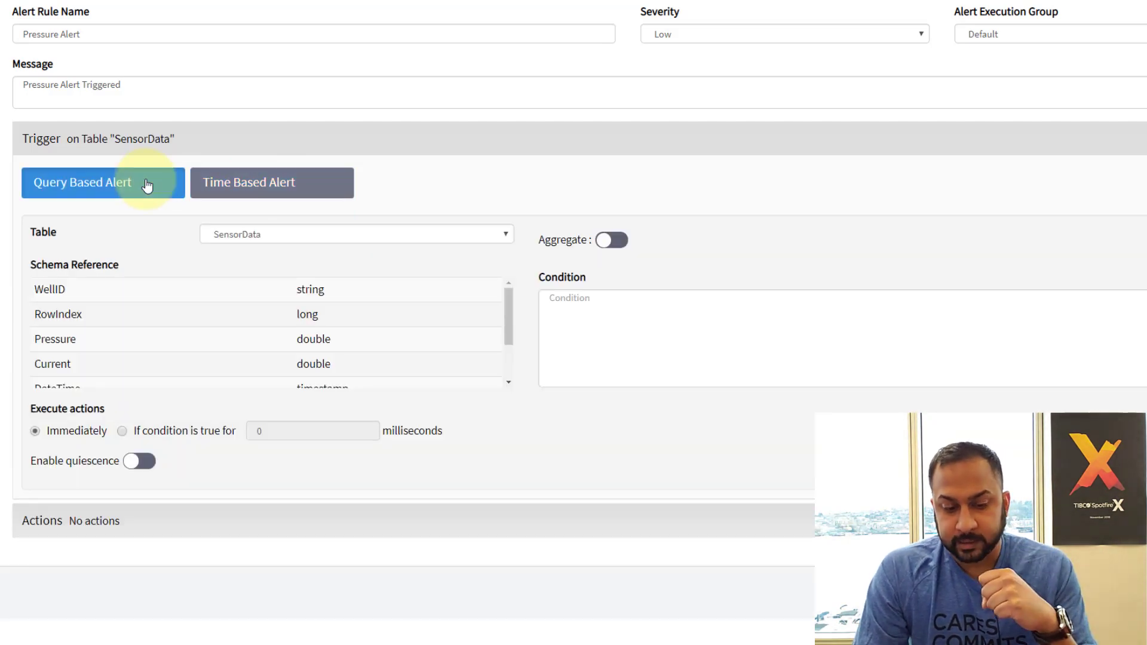
left_click(293, 236)
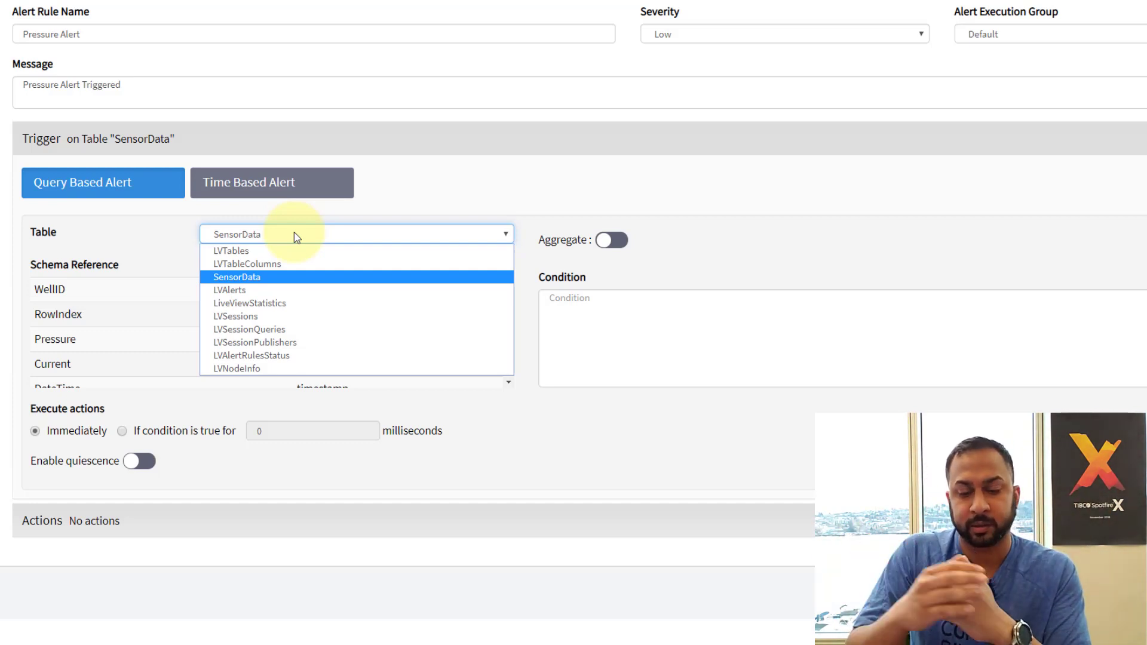
left_click(273, 278)
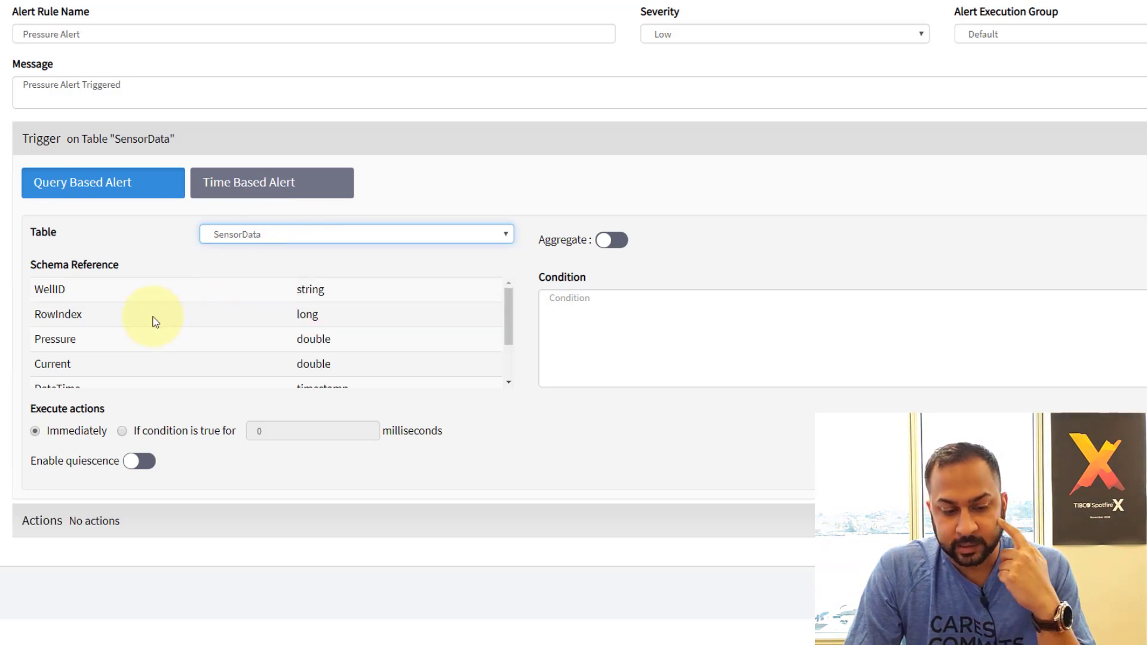
scroll(116, 302, "down", 3)
scroll(274, 365, "up", 3)
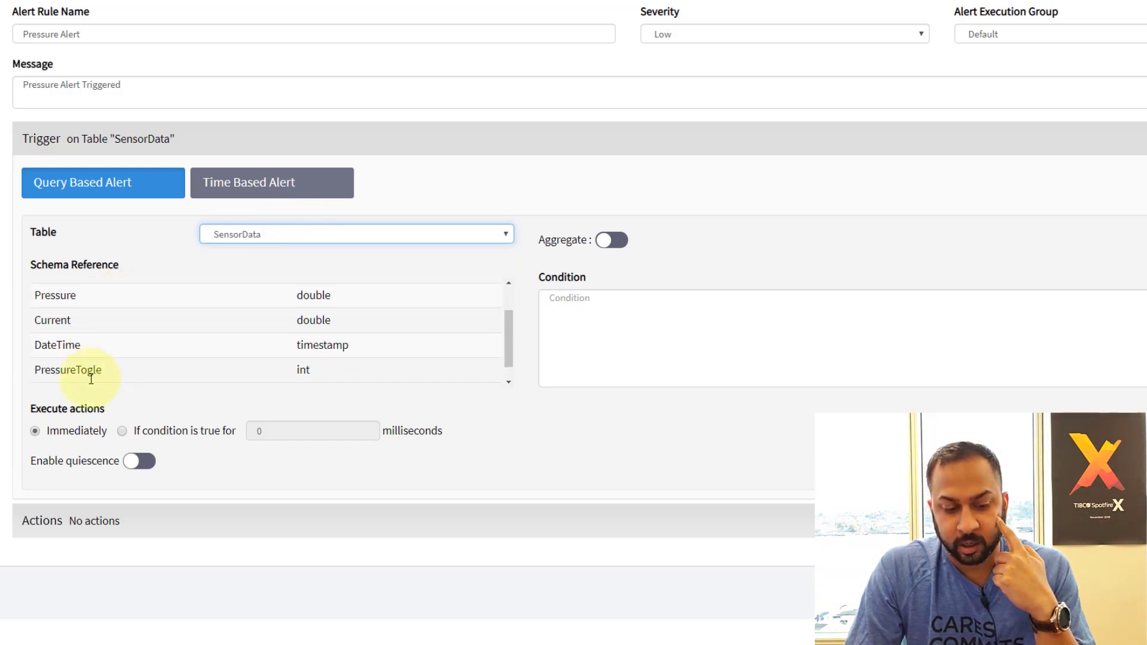
scroll(102, 323, "down", 3)
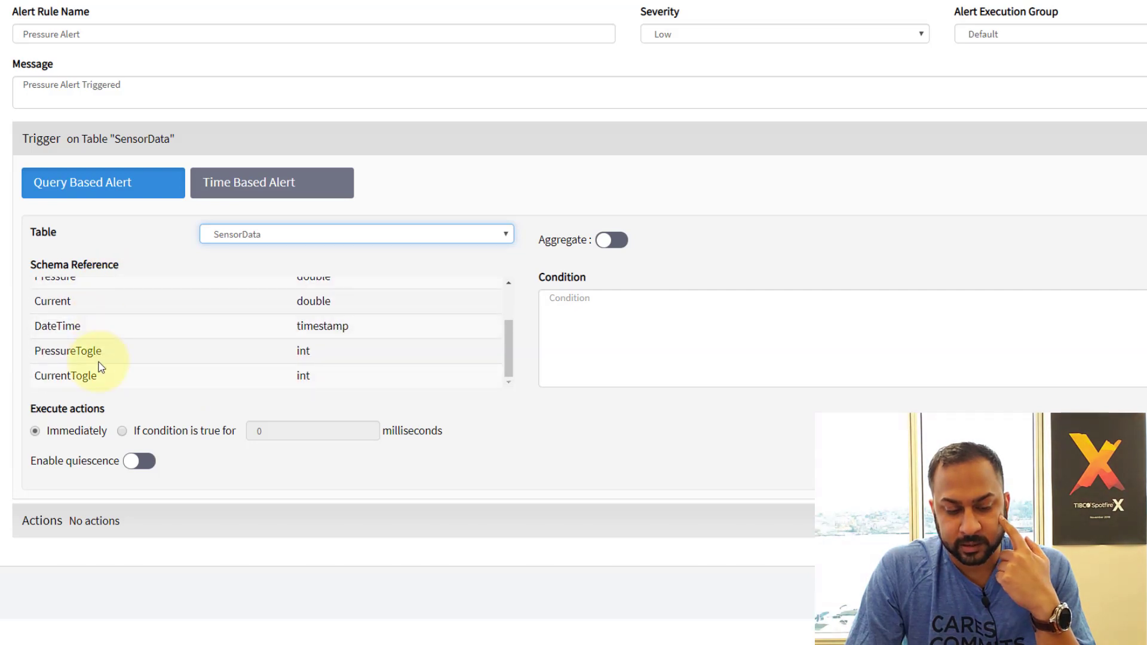
scroll(102, 359, "up", 3)
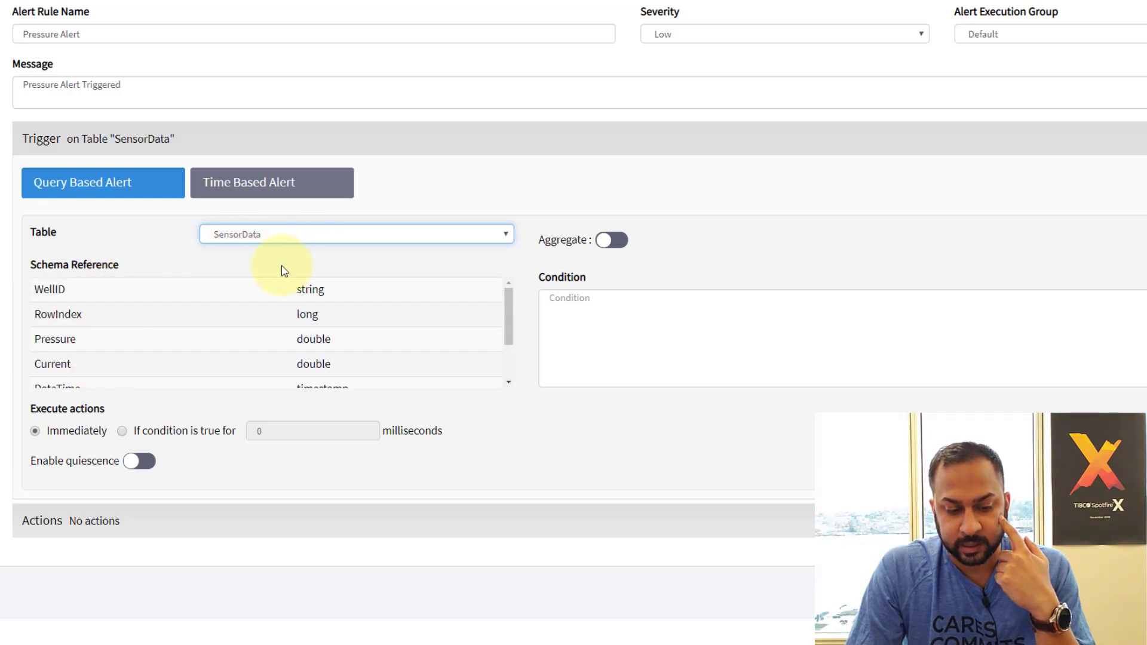
Set the trigger condition to Pressure > 580, keeping actions executing immediately.
left_click(591, 328)
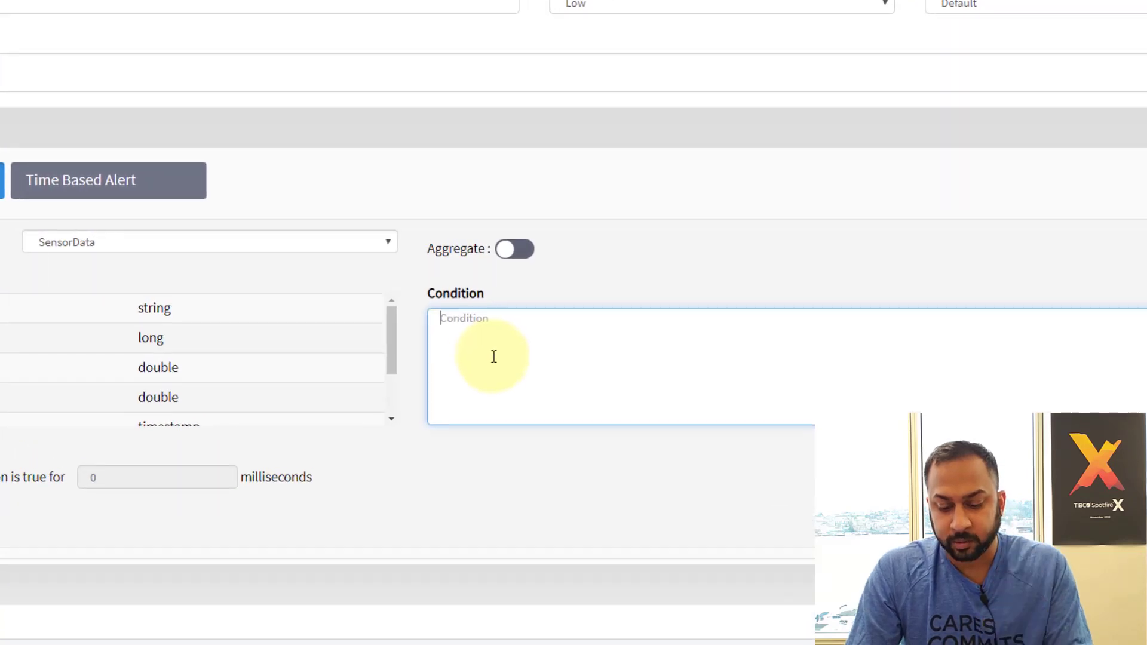
type("Pre")
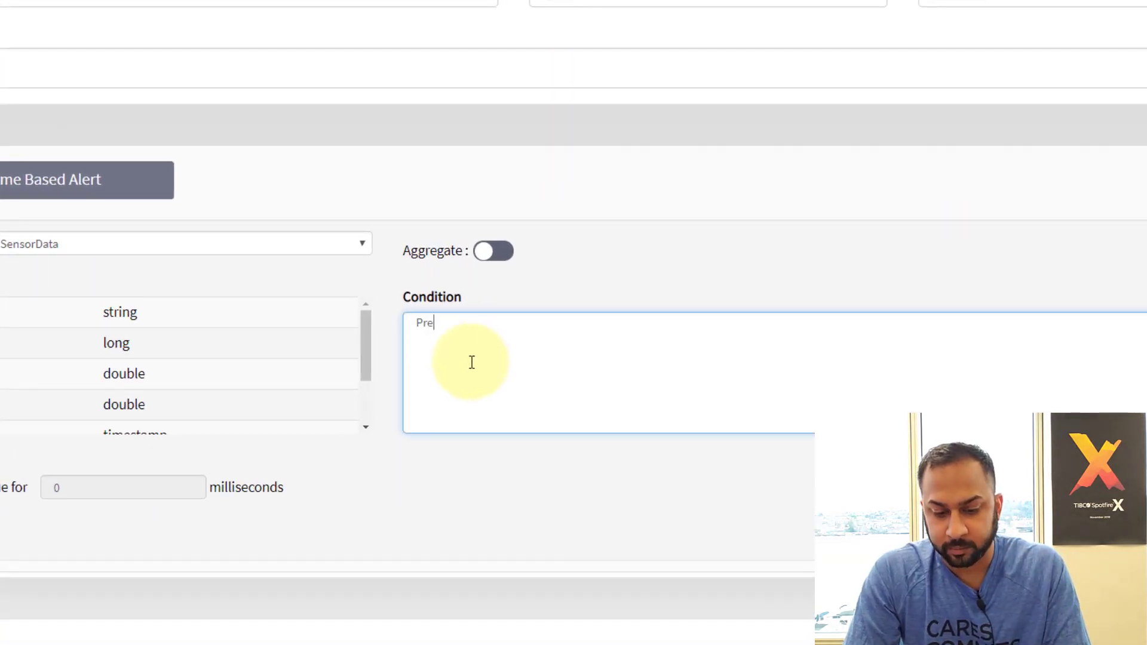
type("ssure >")
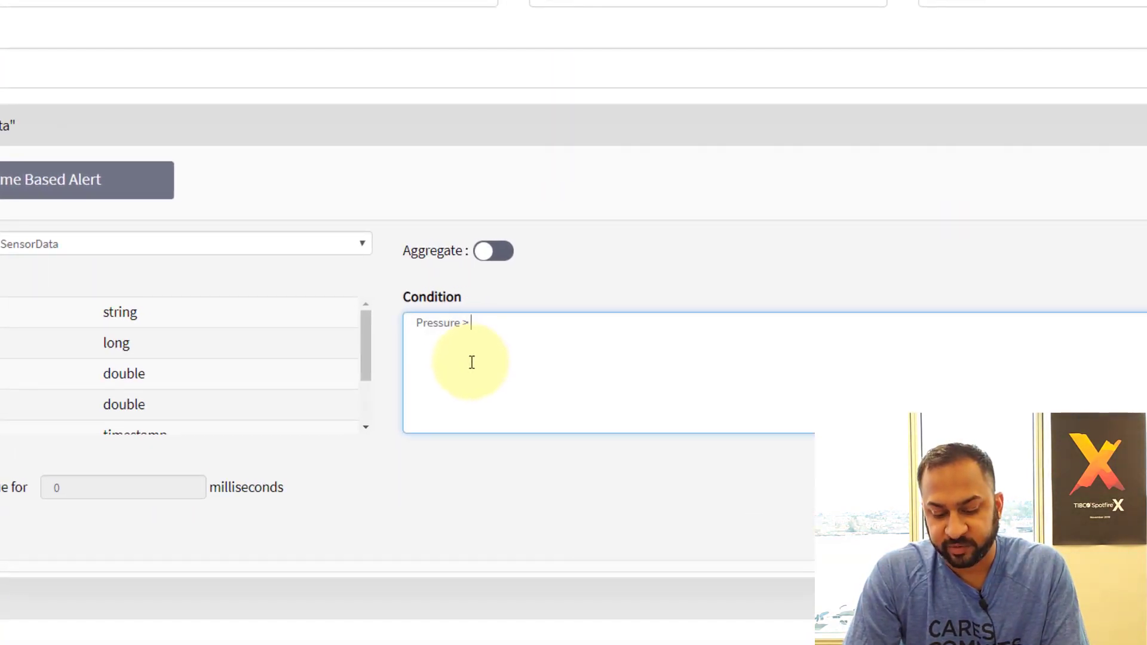
type(" 580")
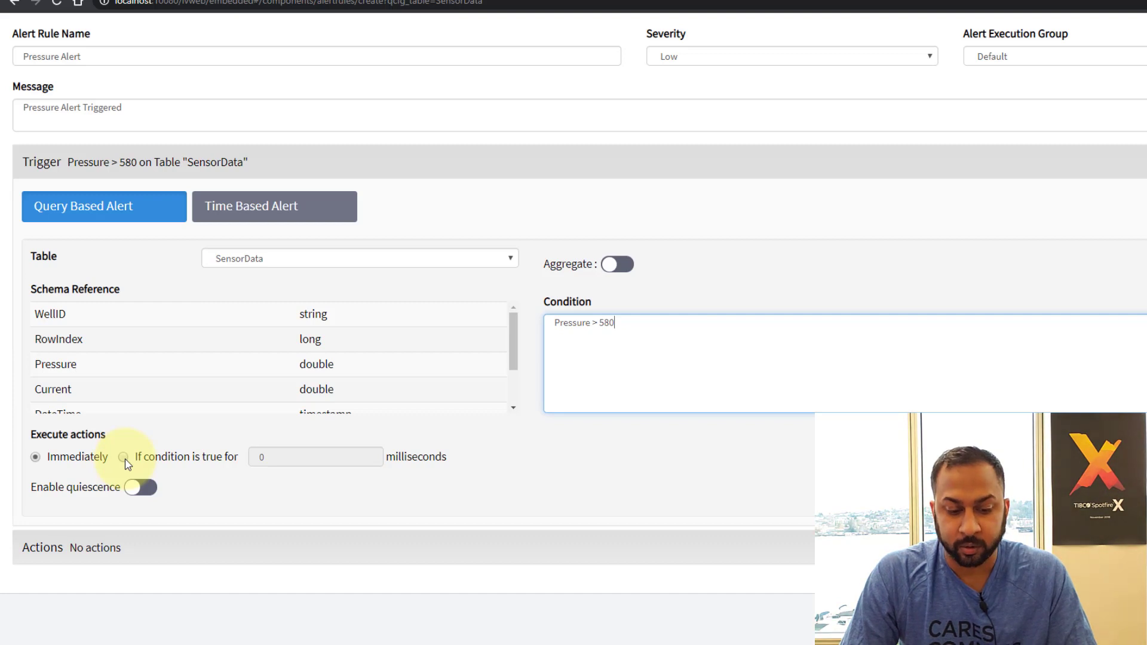
left_click(124, 458)
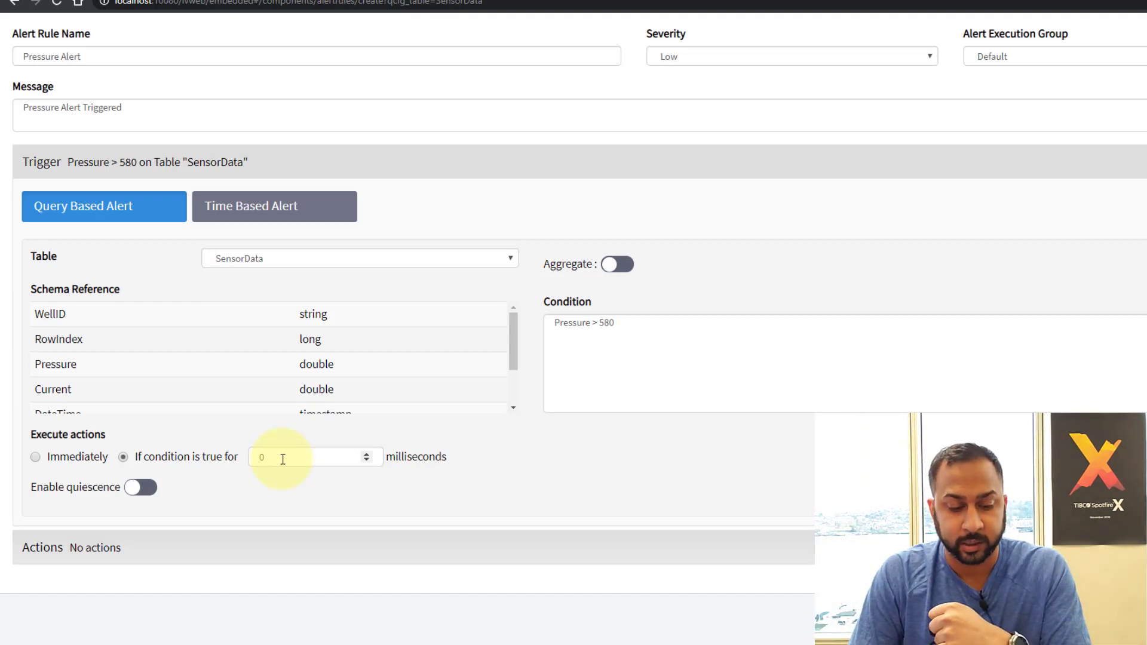
left_click(67, 468)
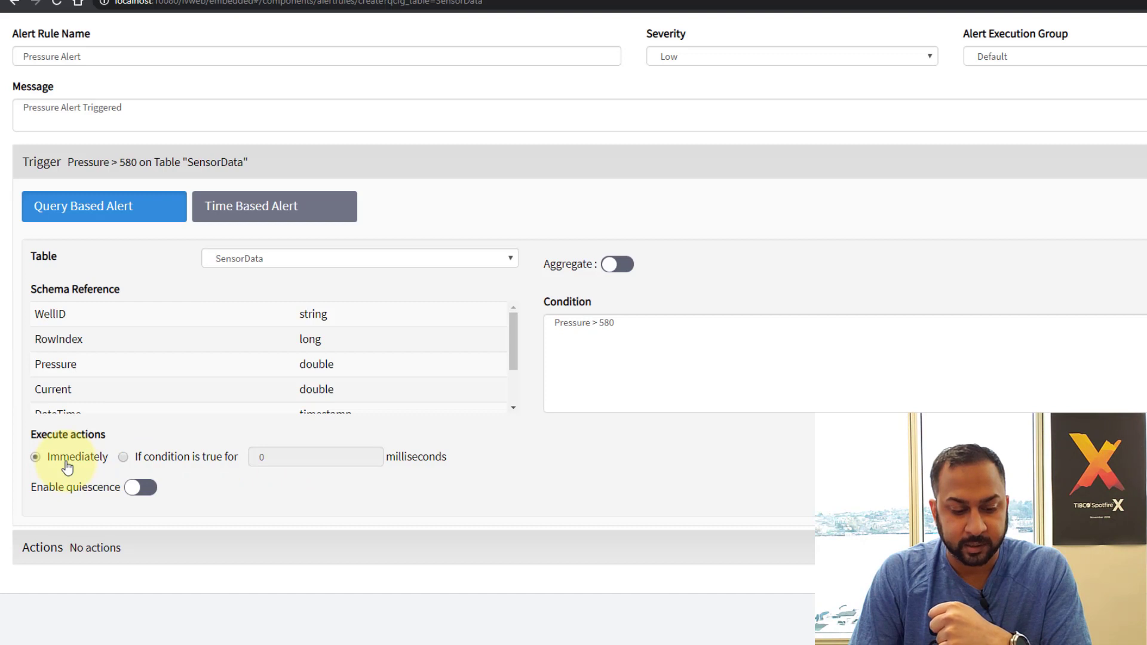
Enable quiescence and set the suppression period to 3000 milliseconds.
left_click(142, 490)
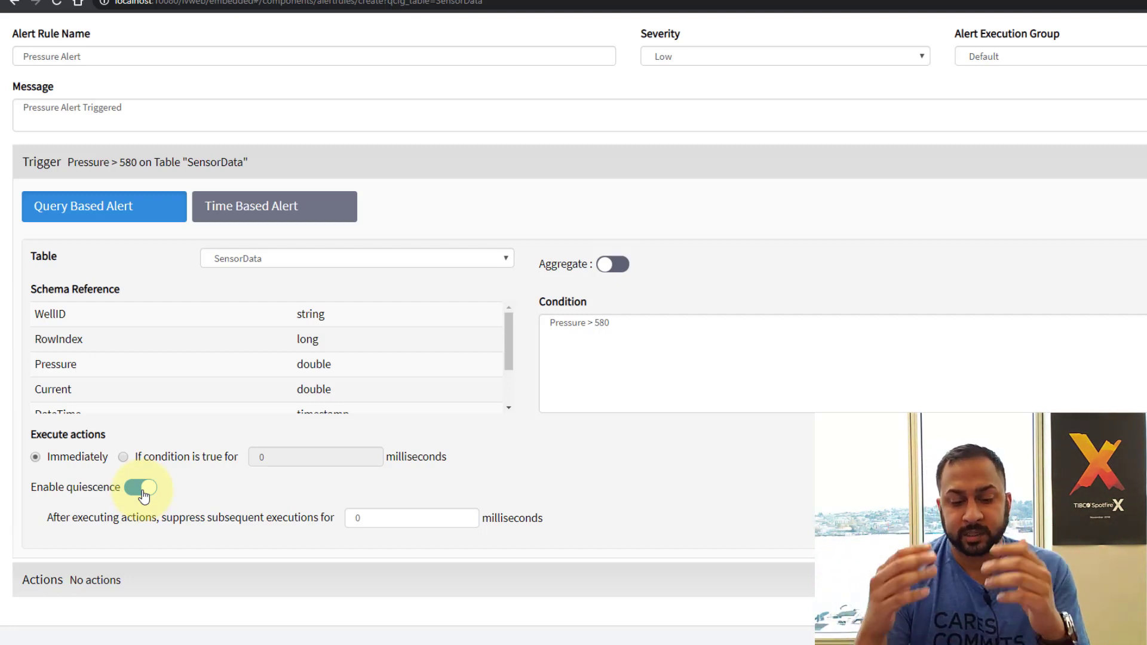
double_click(371, 517)
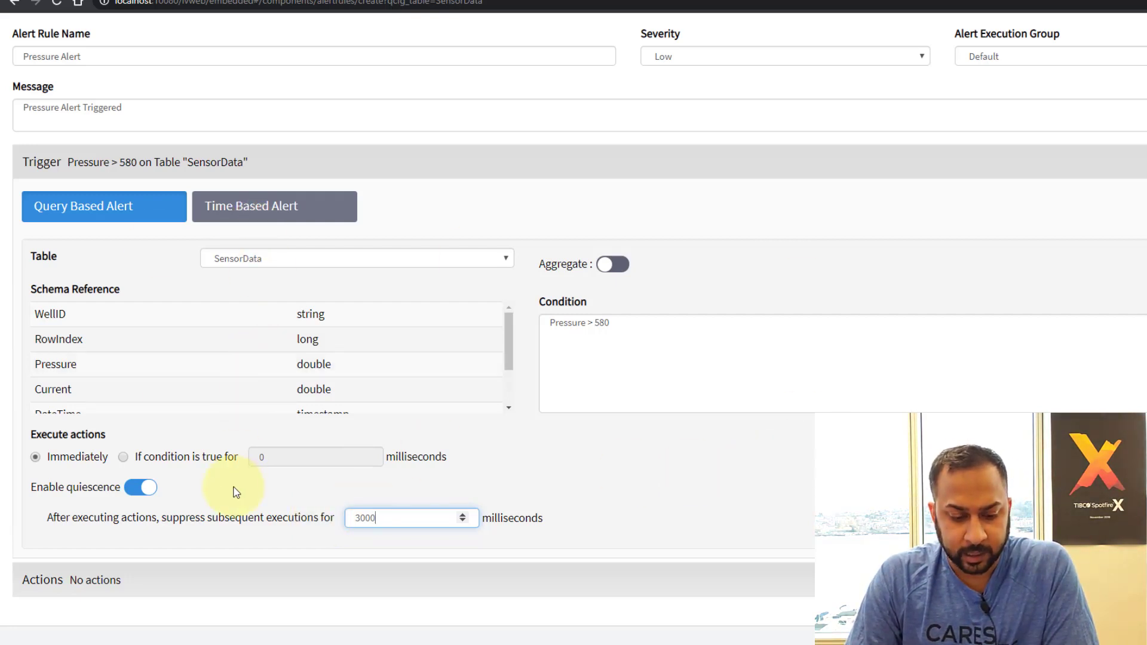
Add a Publish Alert action targeting the LiveView Alerts table for recipient *.
left_click(227, 580)
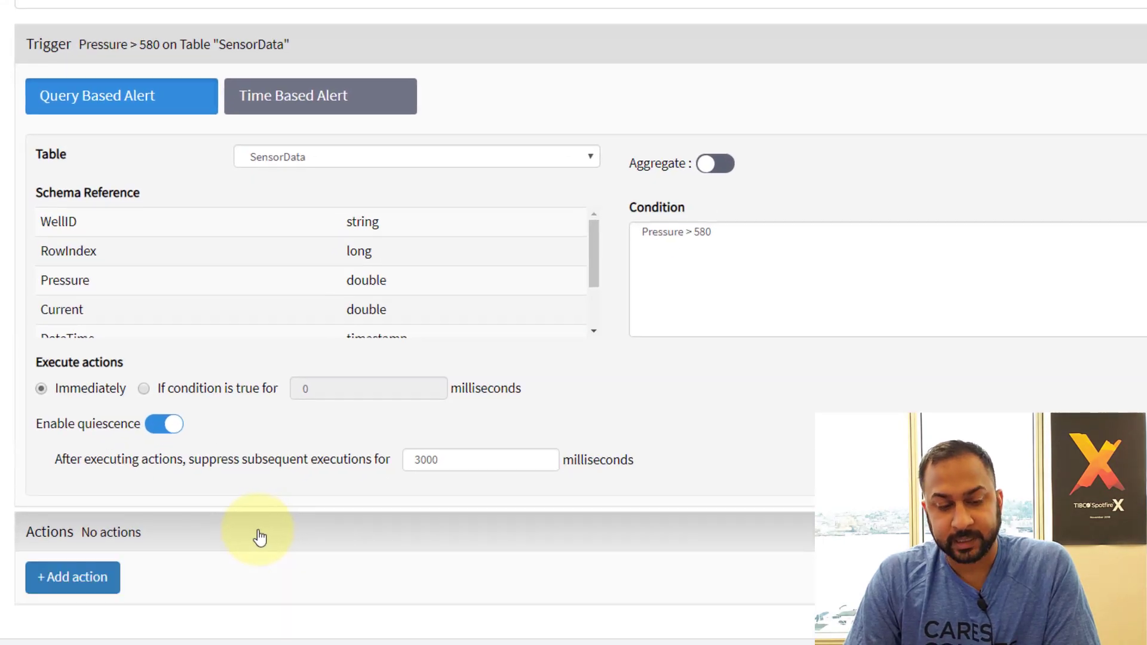
scroll(262, 534, "down", 1)
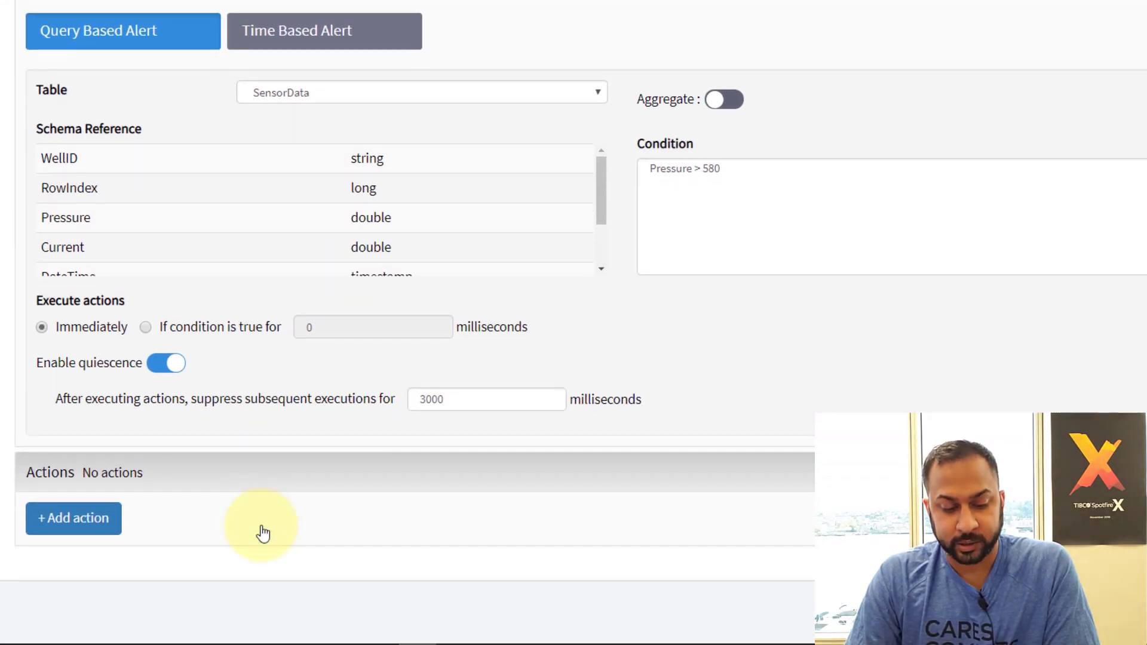
left_click(104, 530)
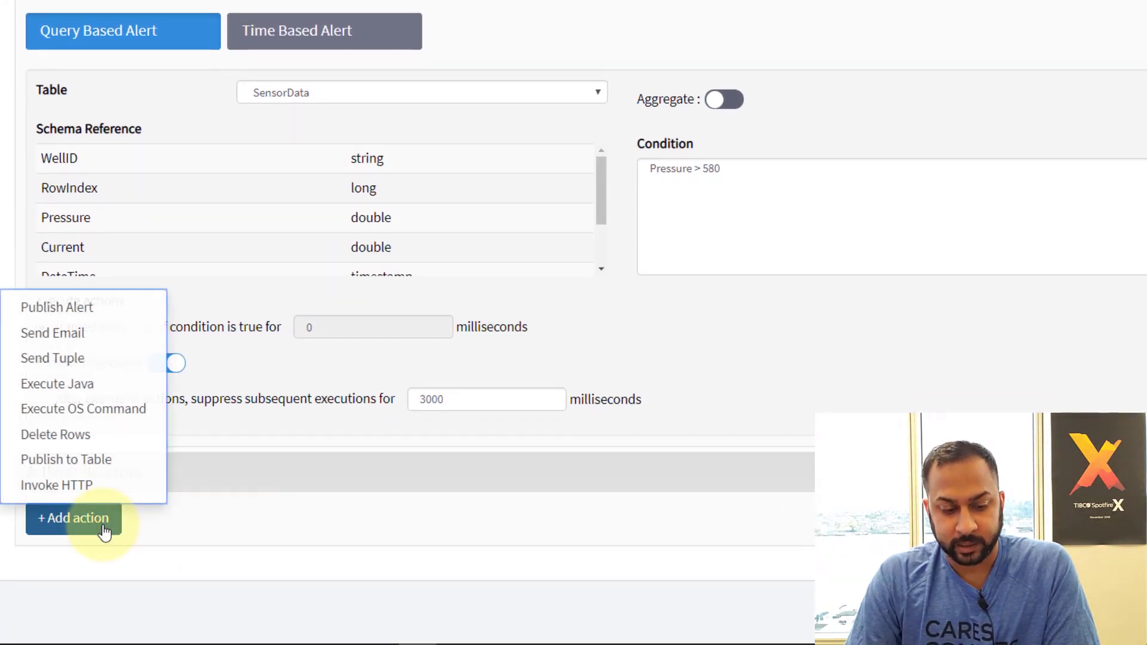
left_click(89, 322)
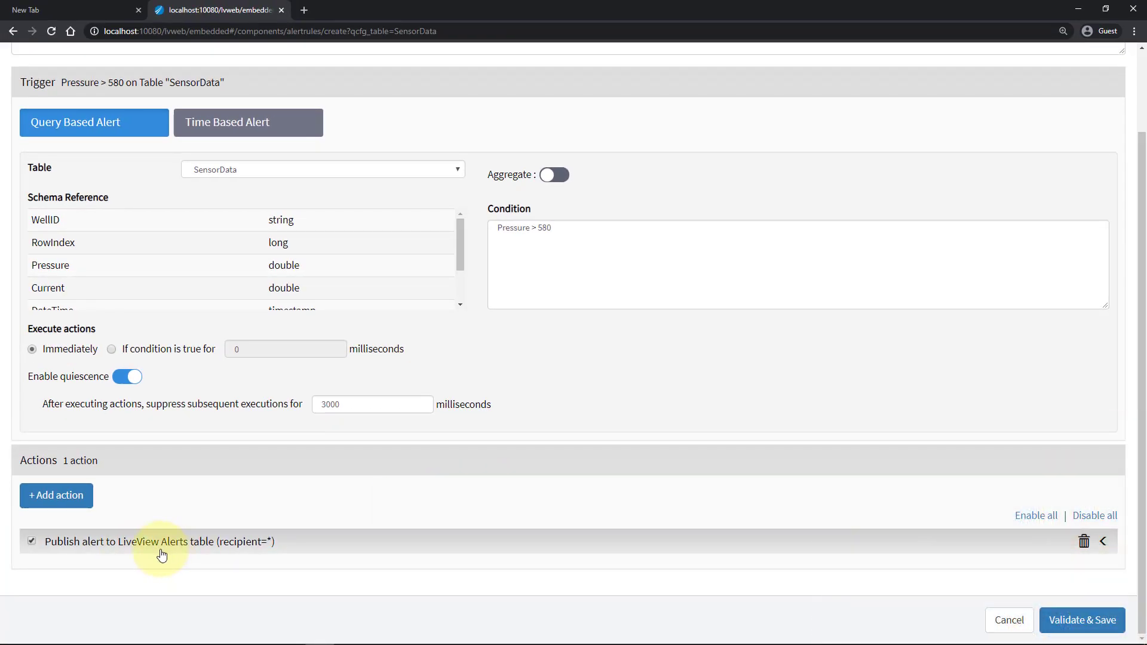
Set the override message to '$WellID Pressure Alert', then save and enable the Pressure Alert rule.
left_click(1104, 541)
scroll(855, 518, "down", 3)
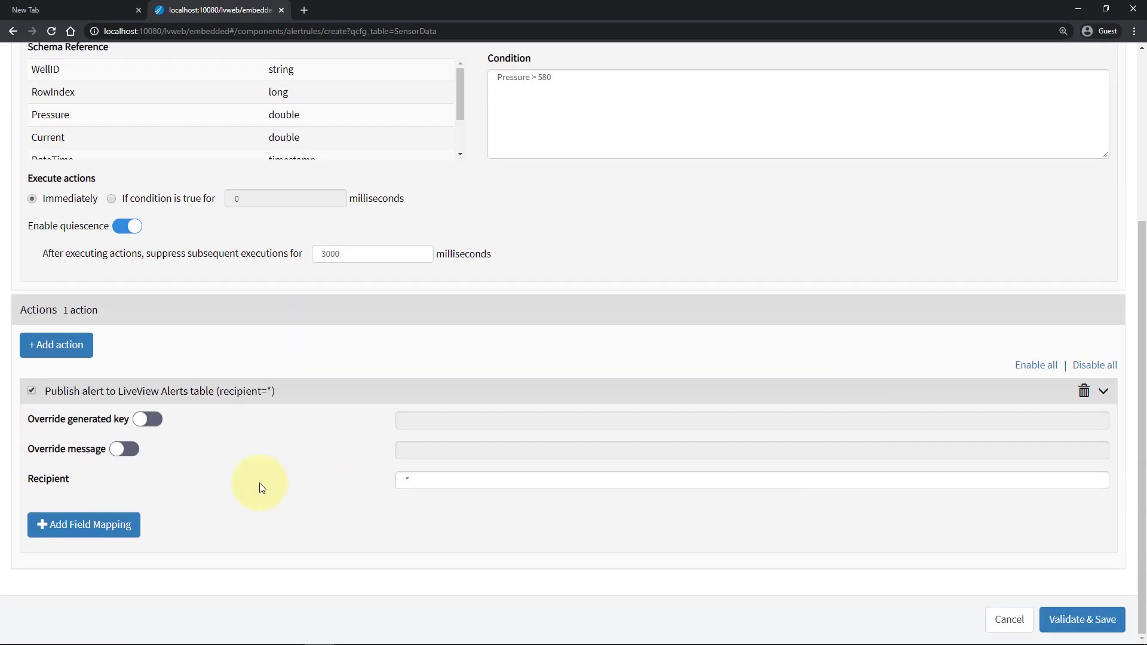
left_click(119, 454)
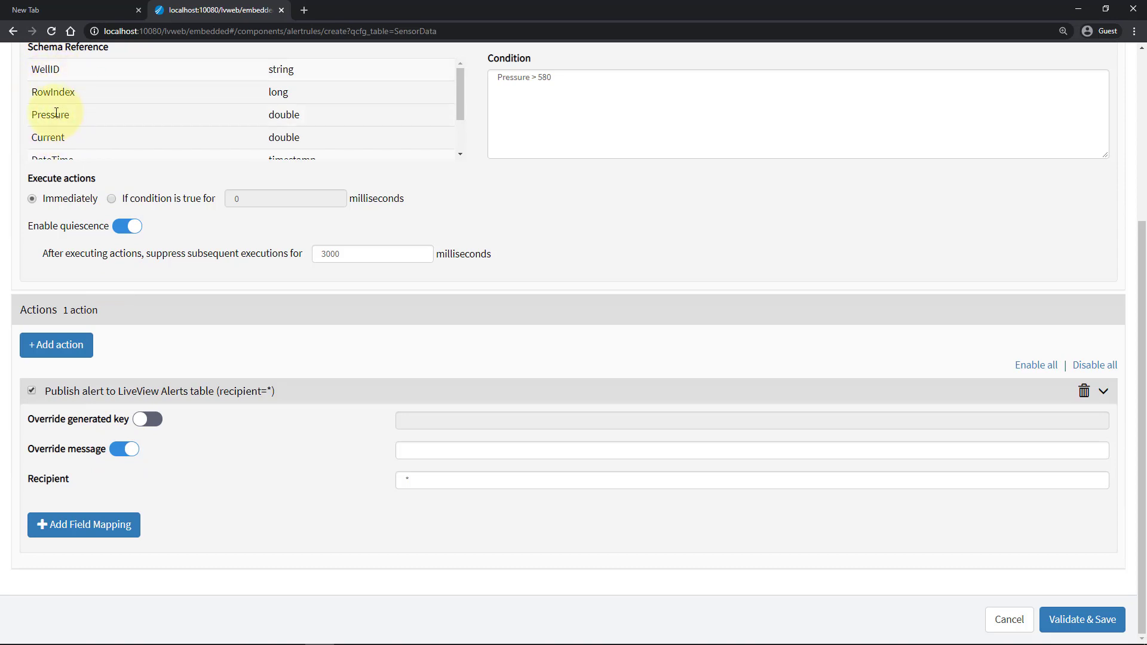
left_click(421, 454)
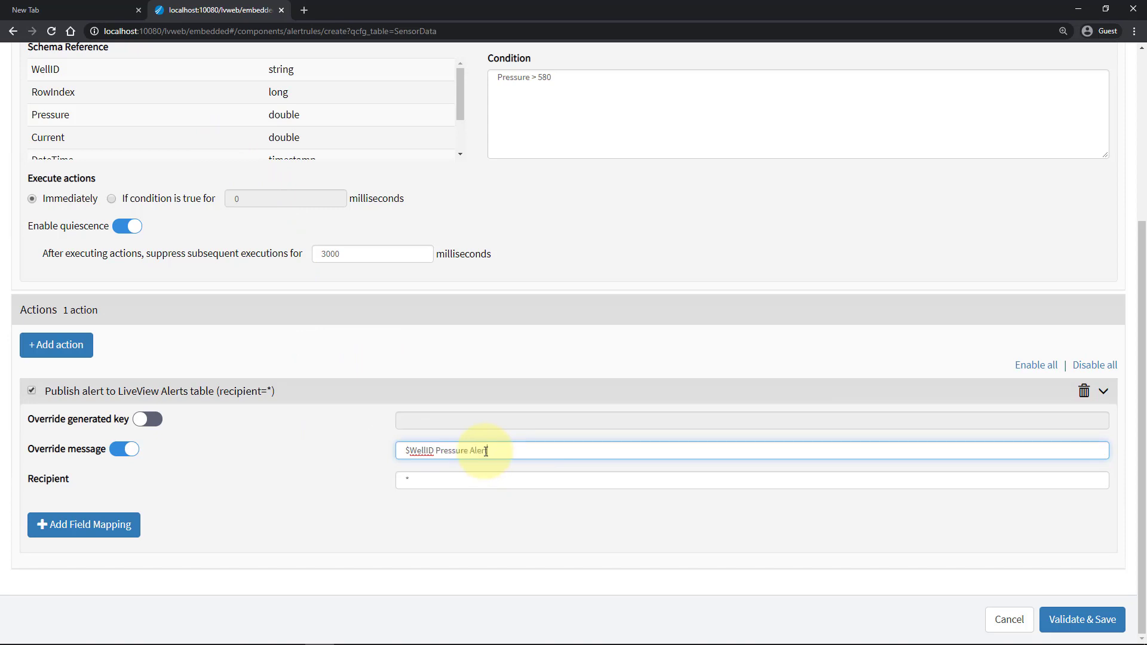
scroll(540, 448, "up", 4)
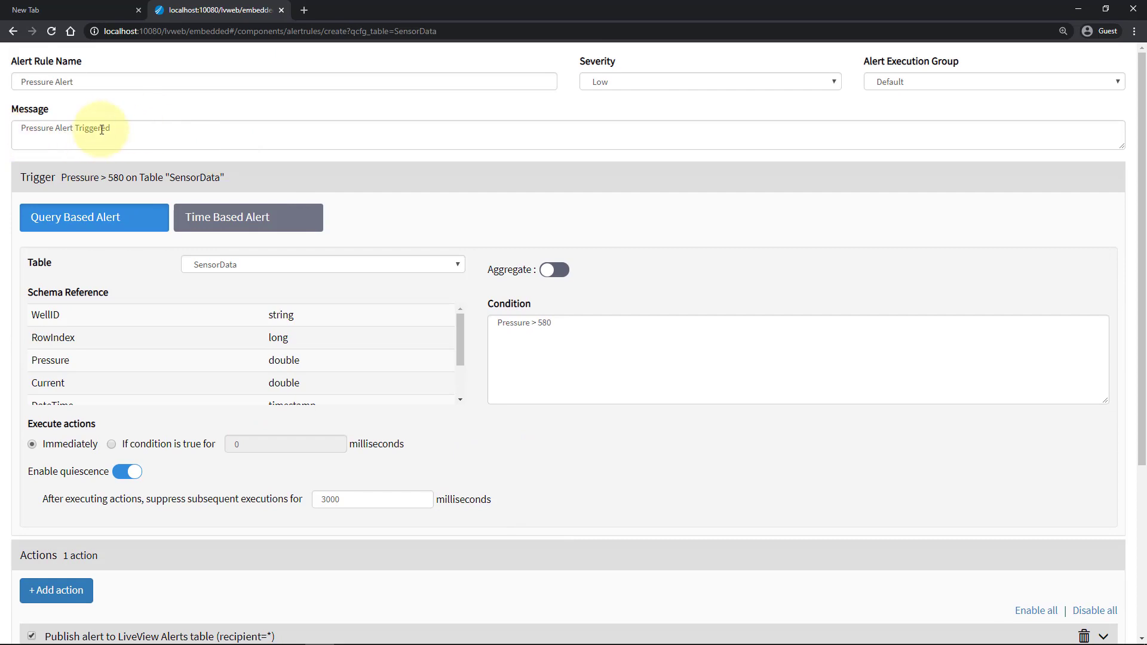
scroll(353, 245, "down", 4)
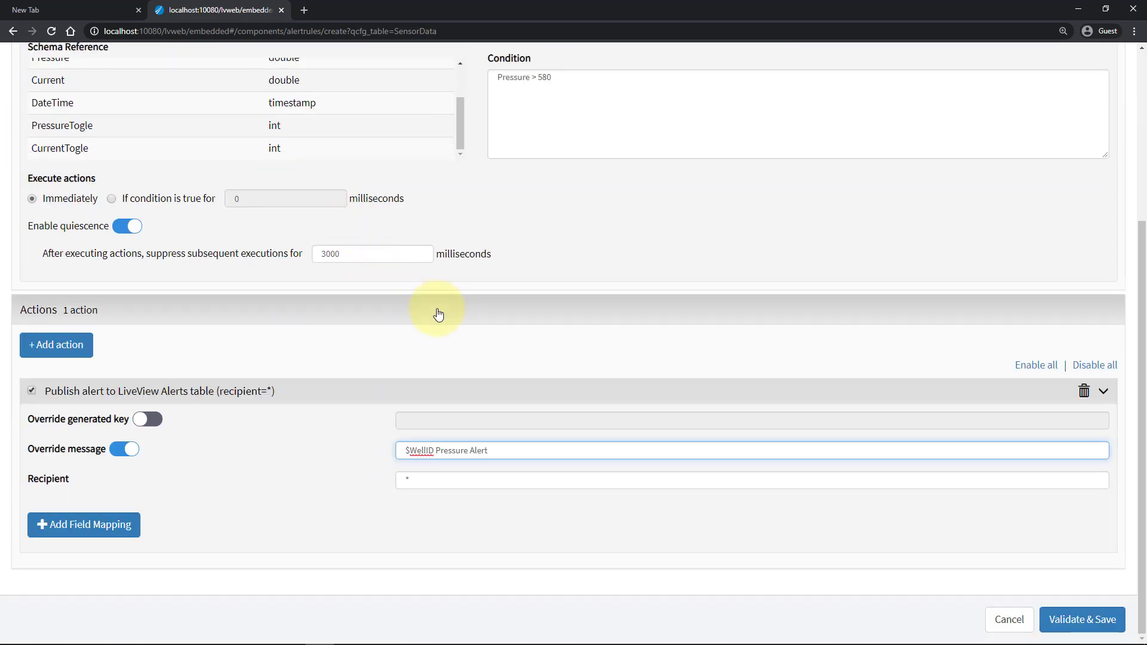
left_click(1050, 620)
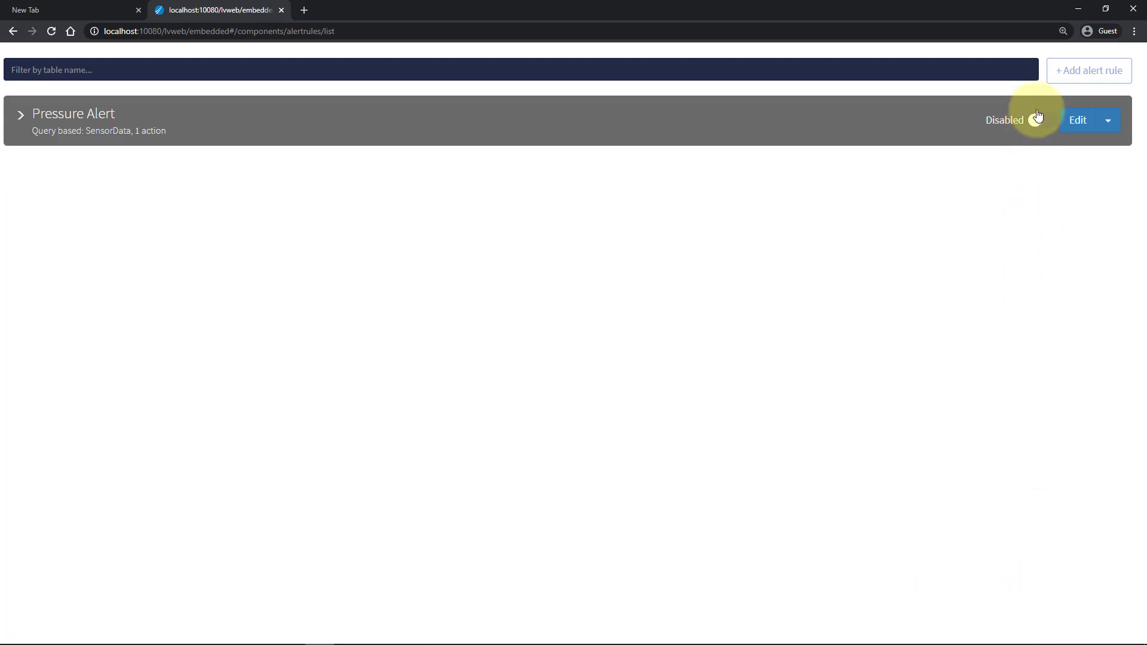
left_click(1038, 120)
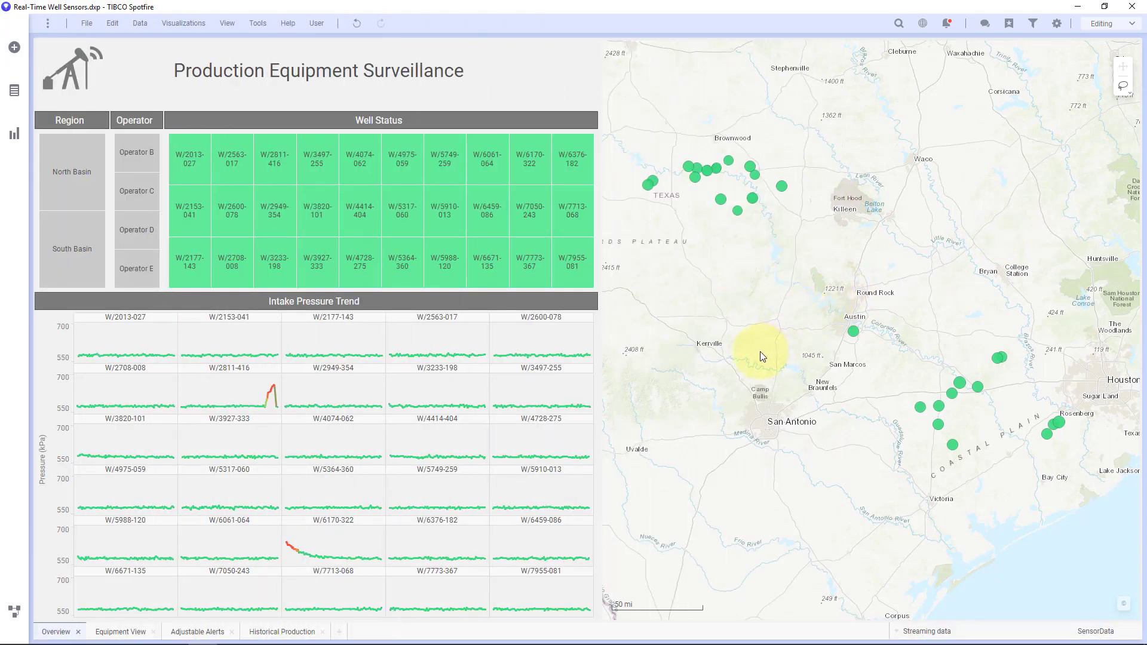
Open the SensorData connection's Views in Connection settings from the data canvas.
left_click(11, 611)
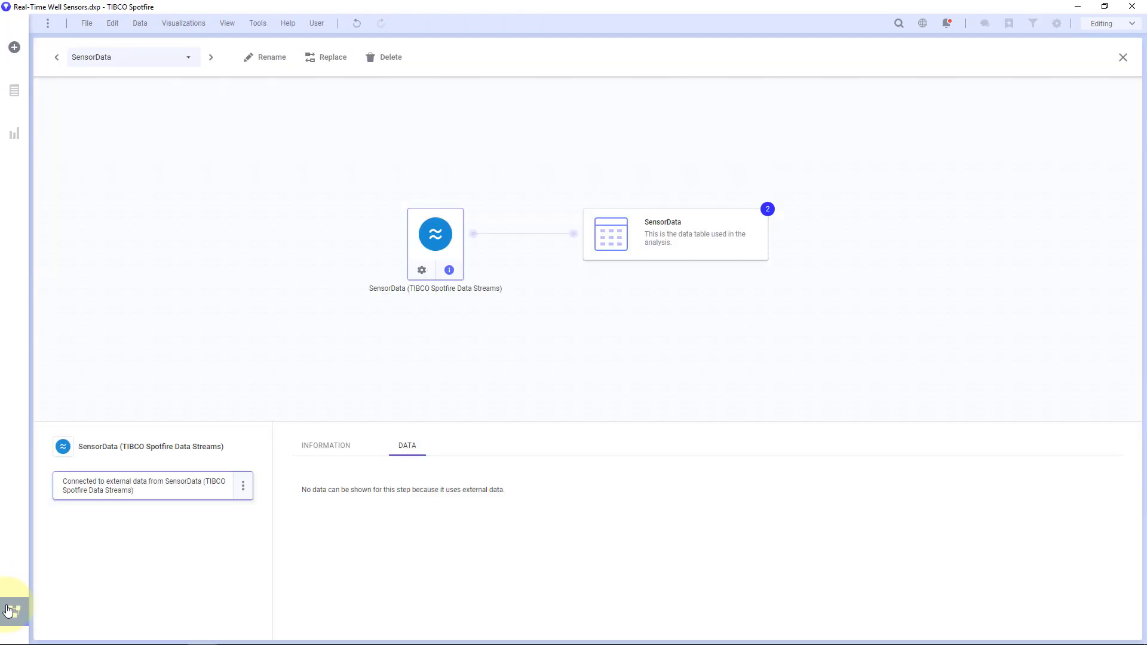
left_click(415, 273)
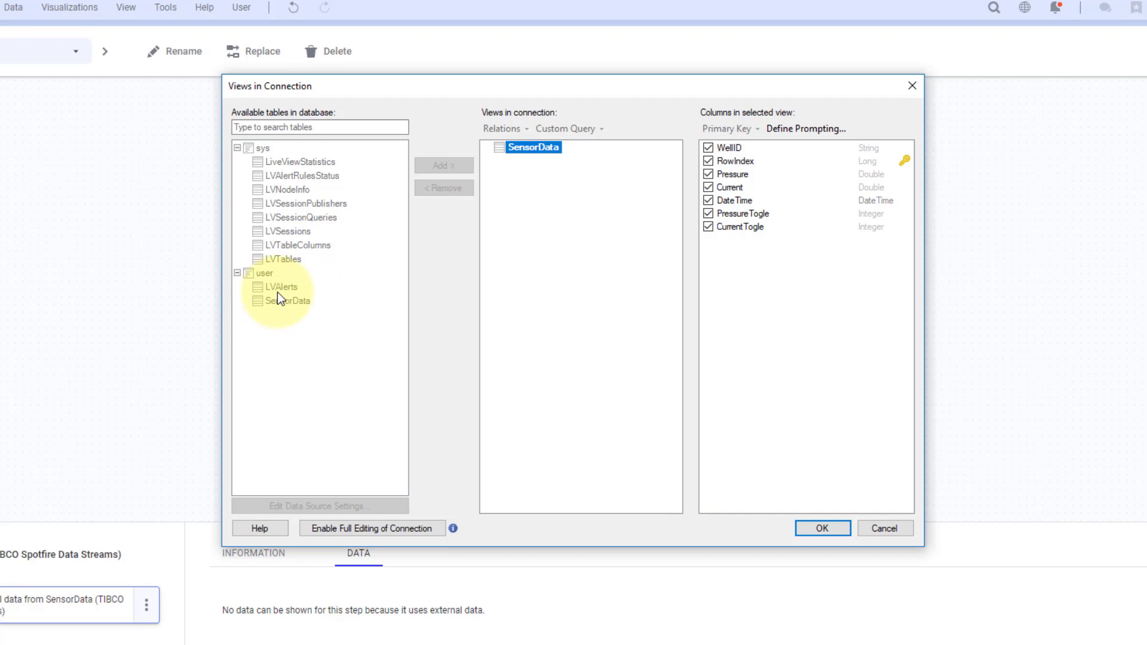
Enable full editing and add the LVAlerts view to the SensorData connection as a new table.
left_click(339, 529)
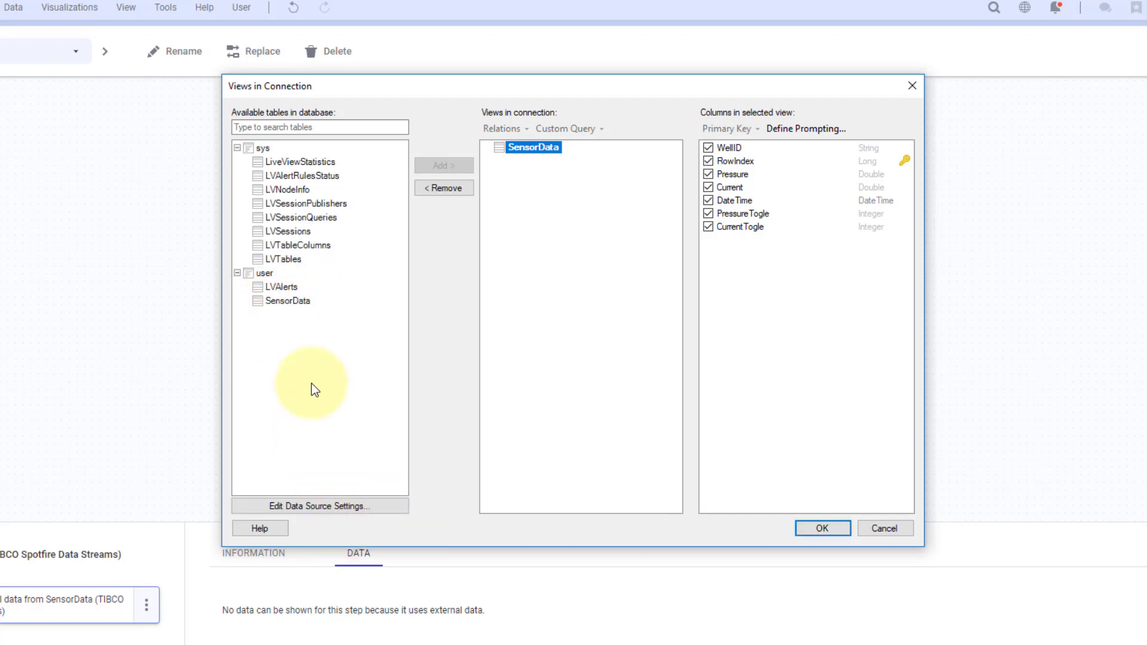
left_click(292, 286)
left_click(457, 164)
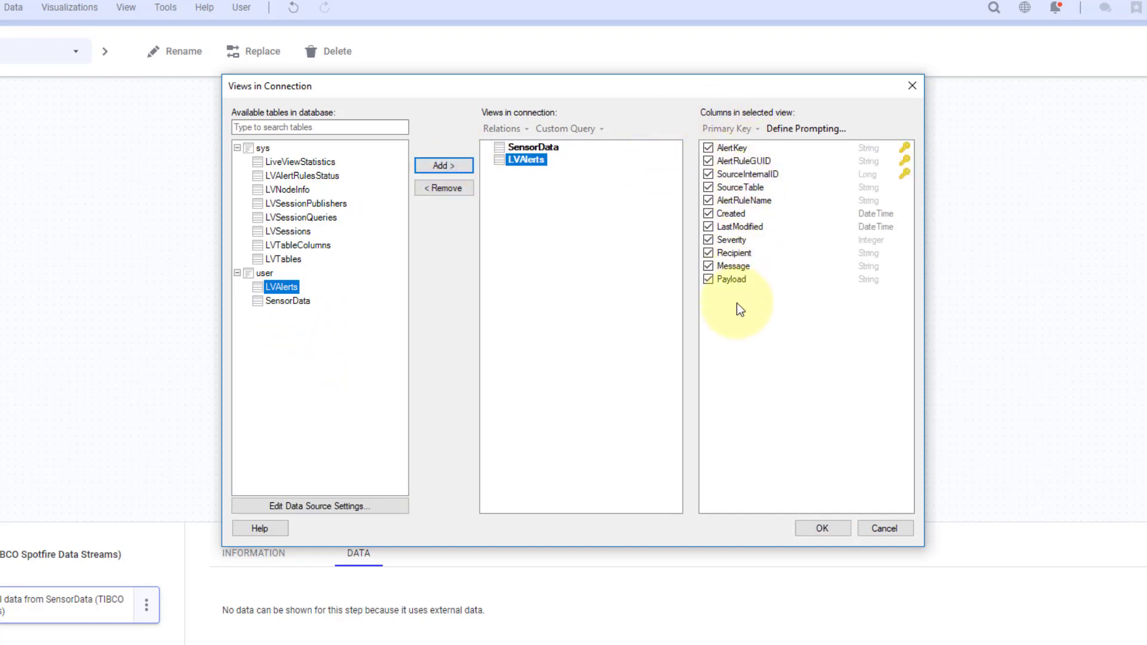
left_click(814, 534)
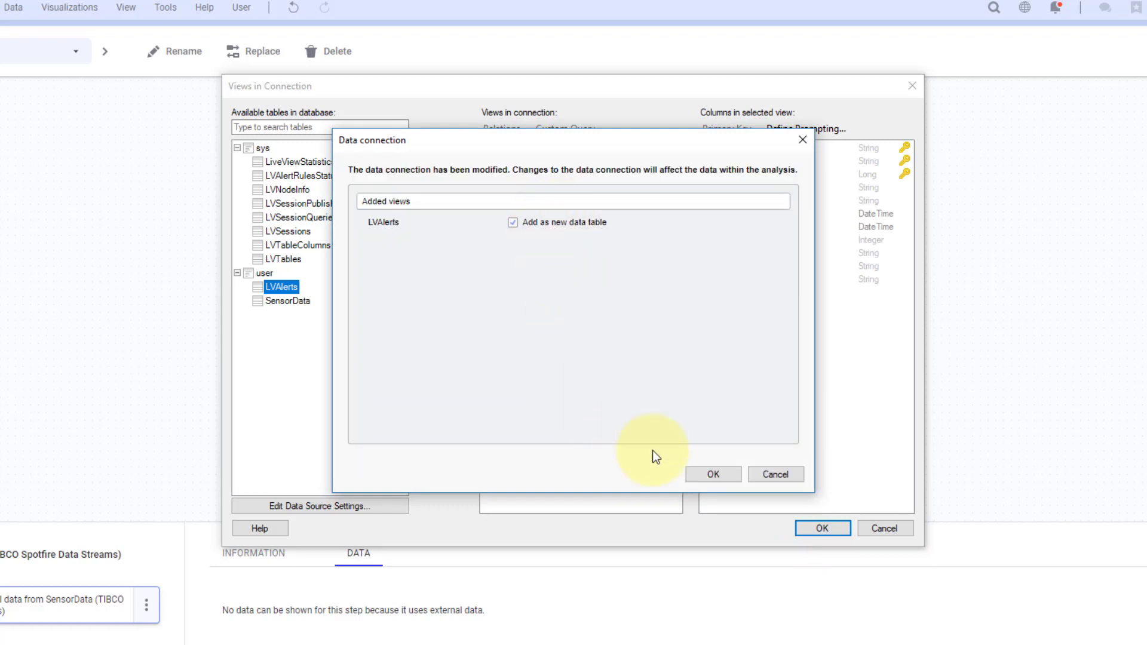
left_click(705, 473)
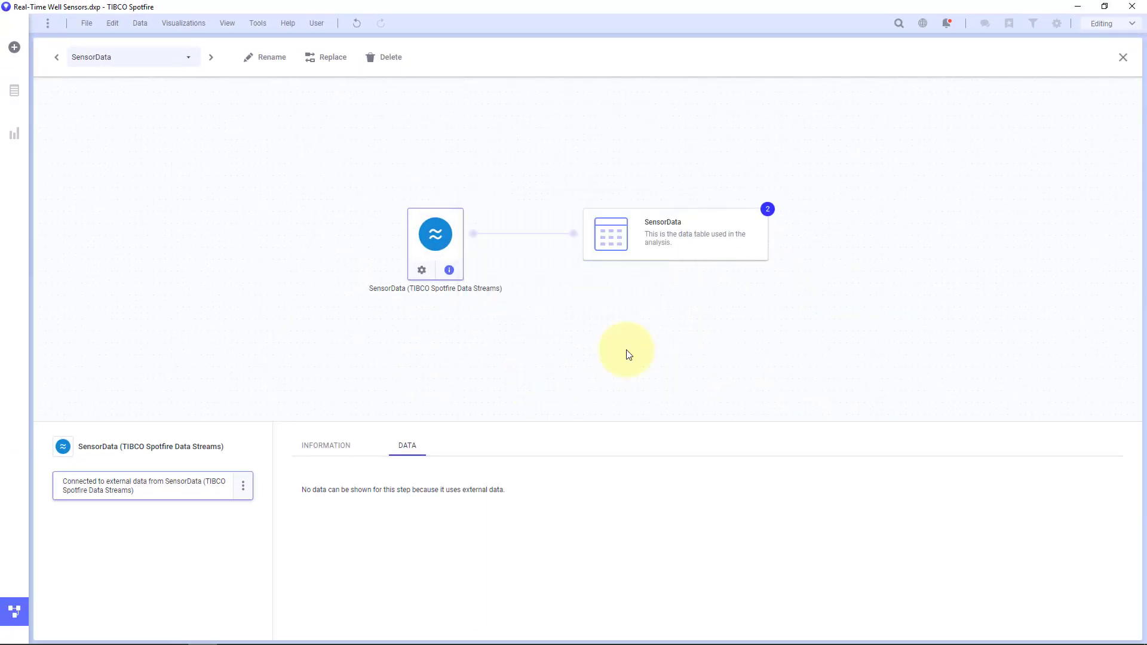
Place a new Table below the map showing the LVAlerts data table.
left_click(15, 611)
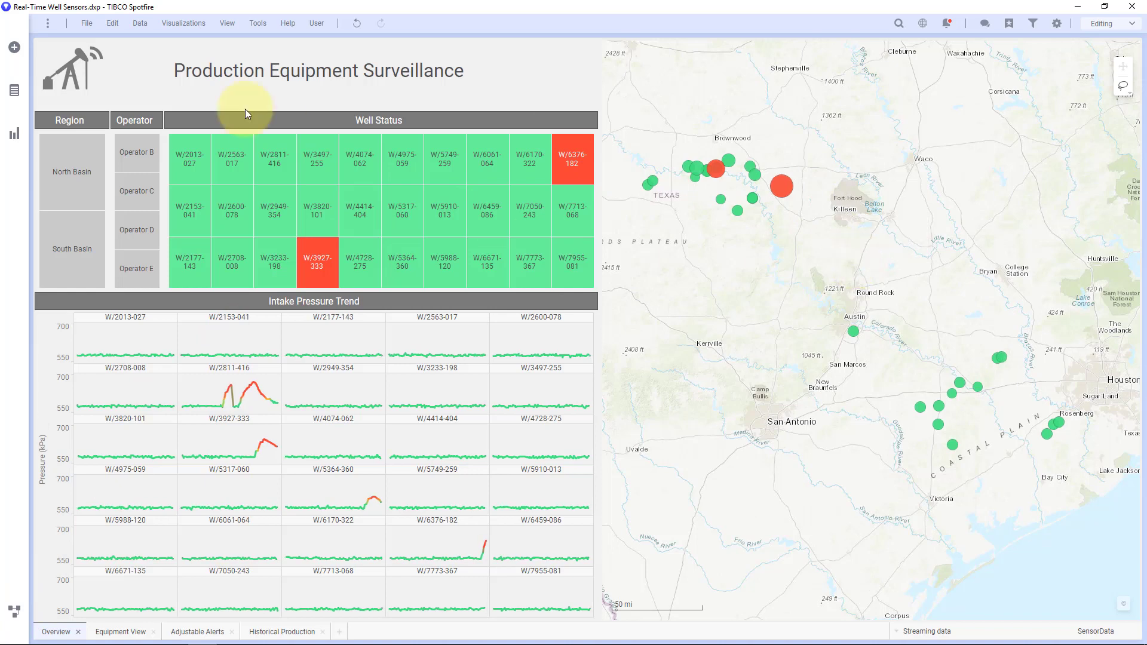
left_click(14, 134)
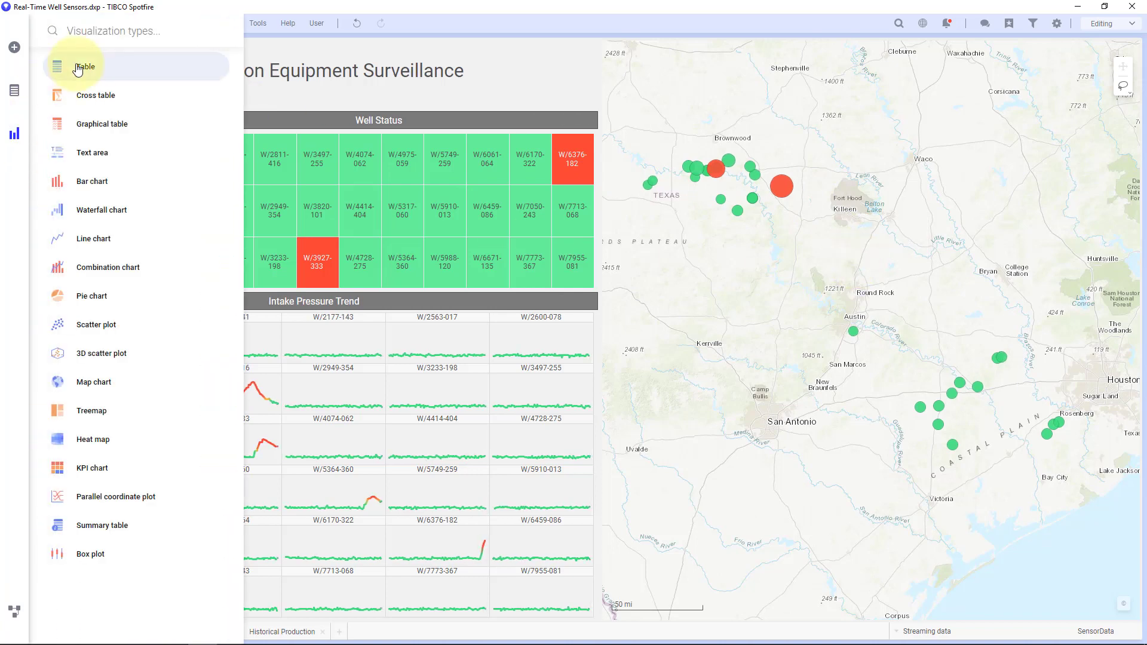
left_click_drag(58, 69, 896, 575)
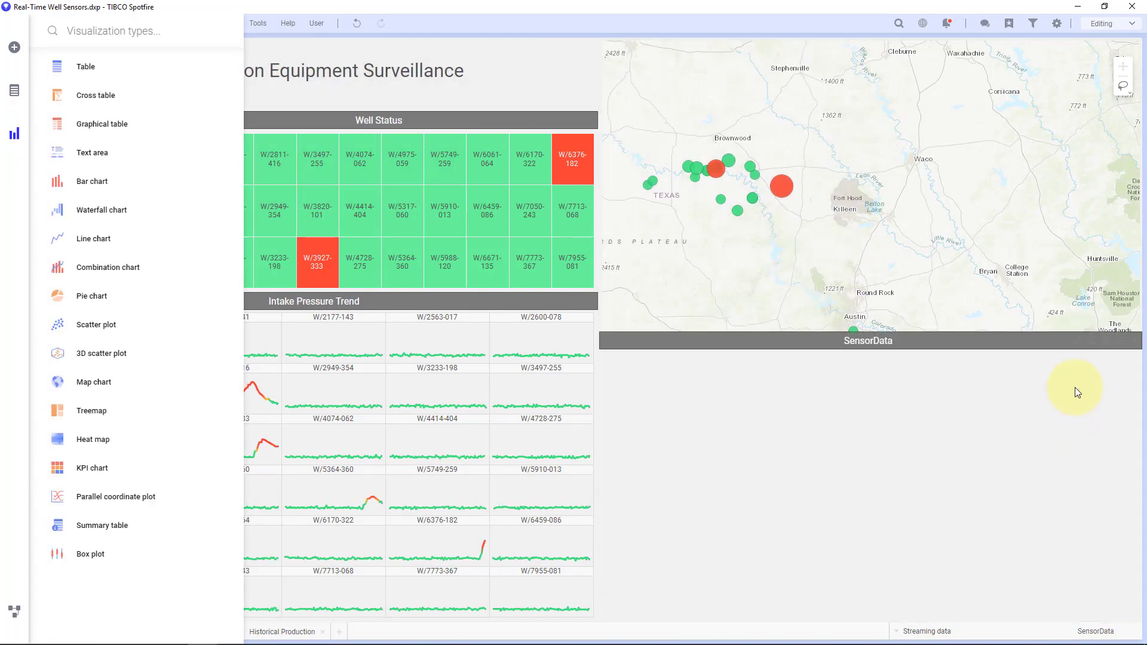
left_click(1122, 342)
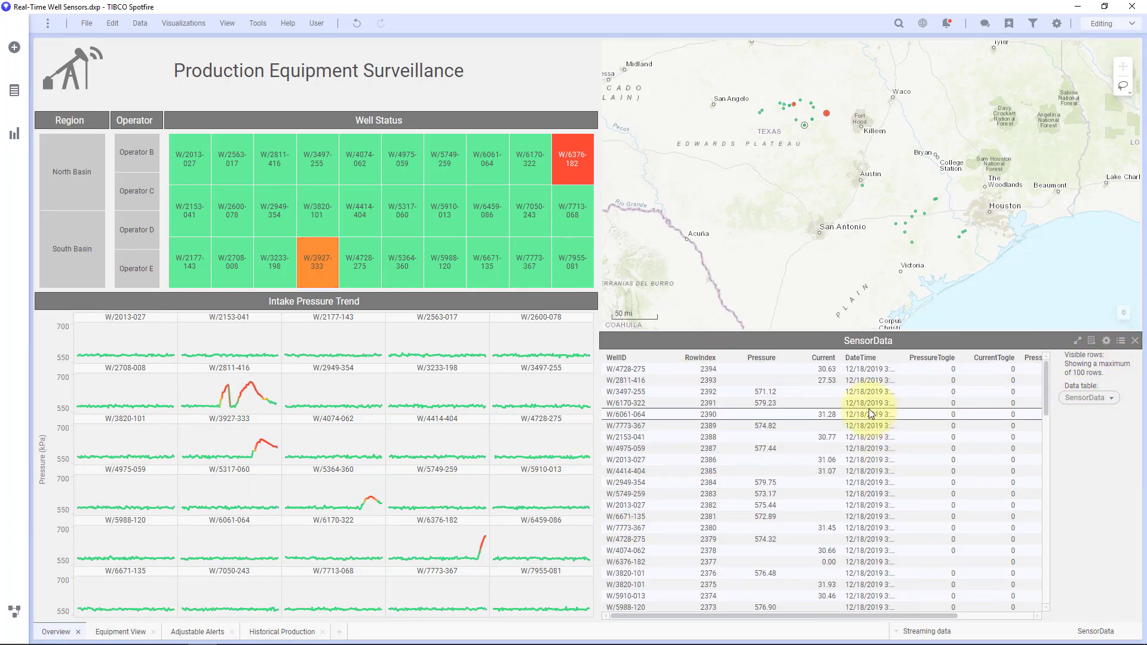
left_click(1086, 399)
left_click(1080, 450)
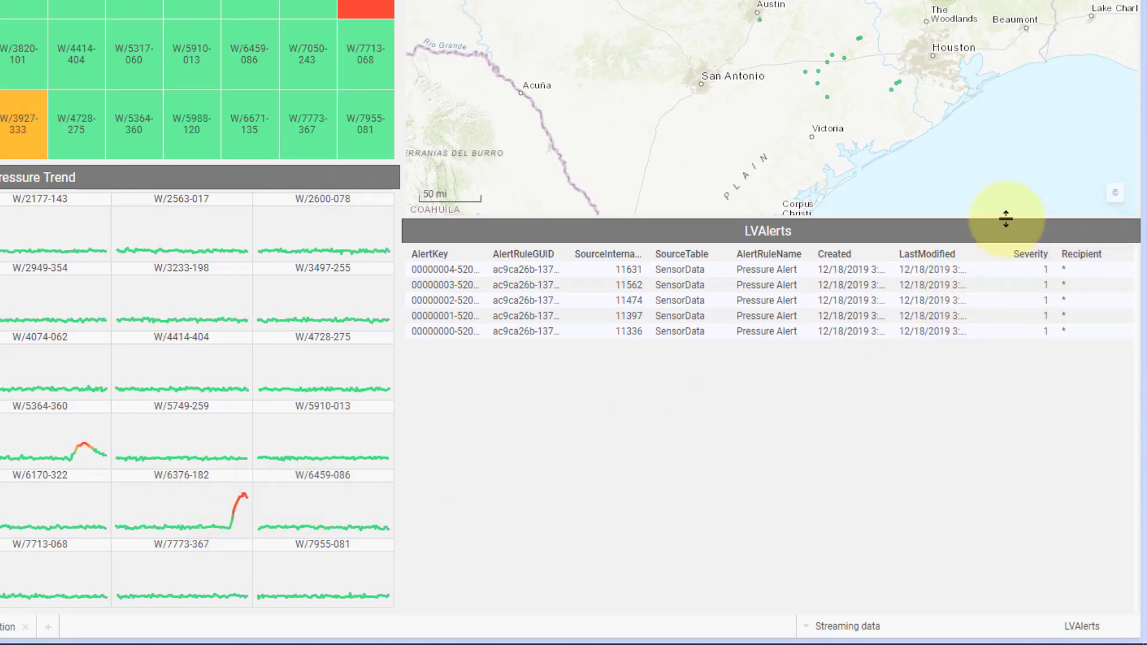
Resize the LVAlerts table and widen its Message column to show the full alert text.
left_click_drag(1003, 227, 968, 361)
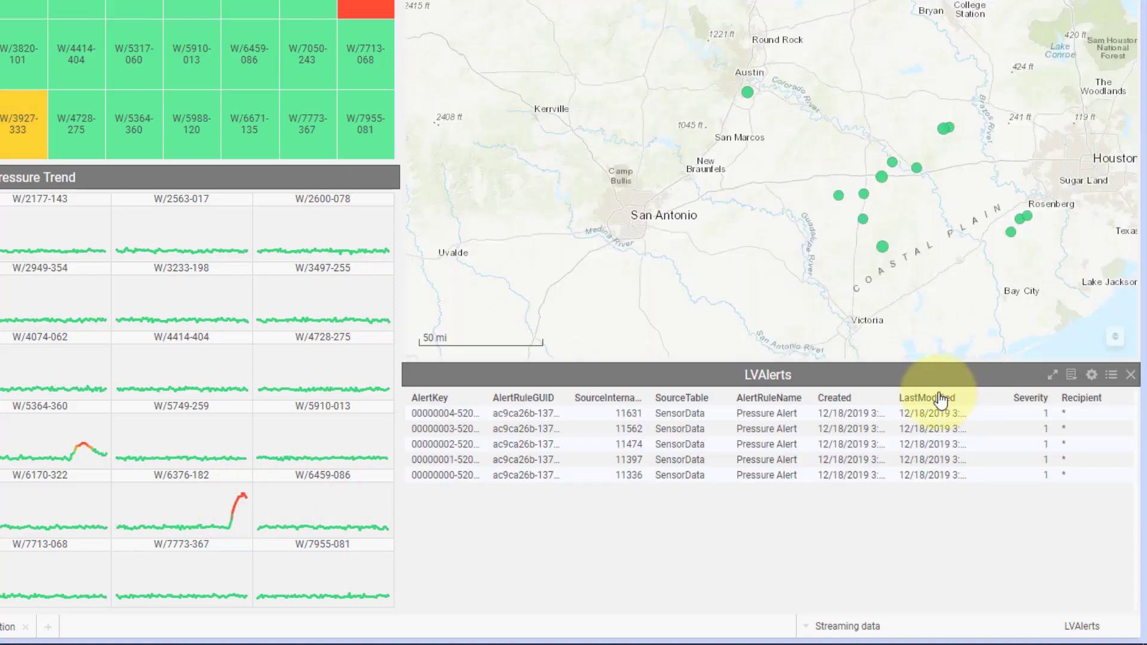
left_click_drag(724, 605, 836, 606)
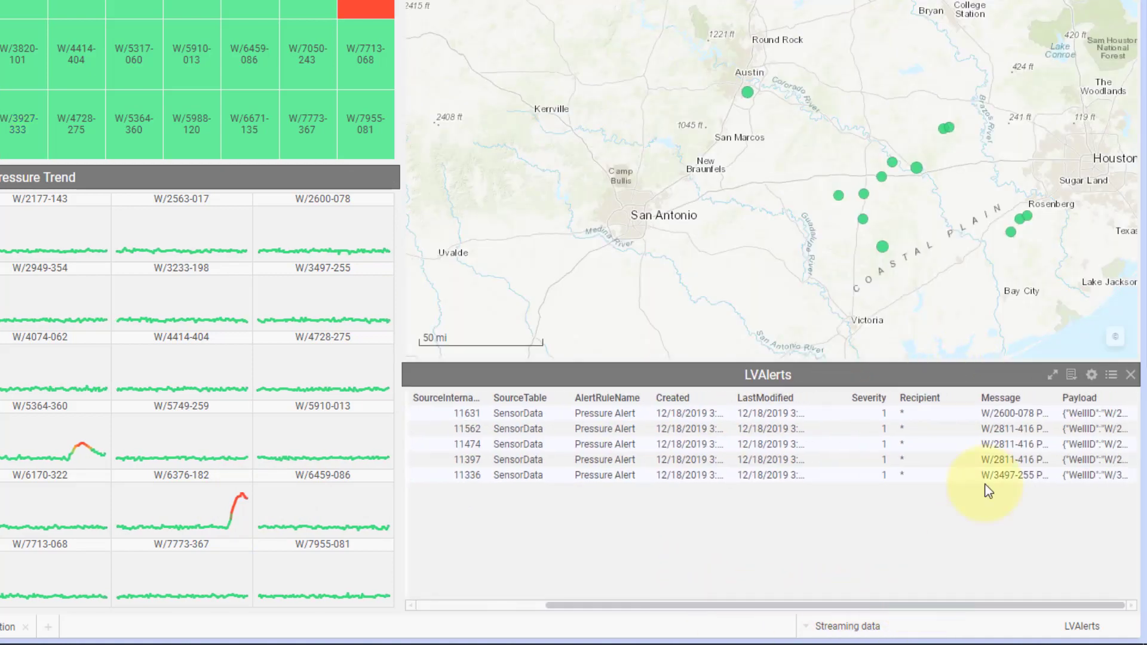
left_click_drag(1060, 398, 1109, 398)
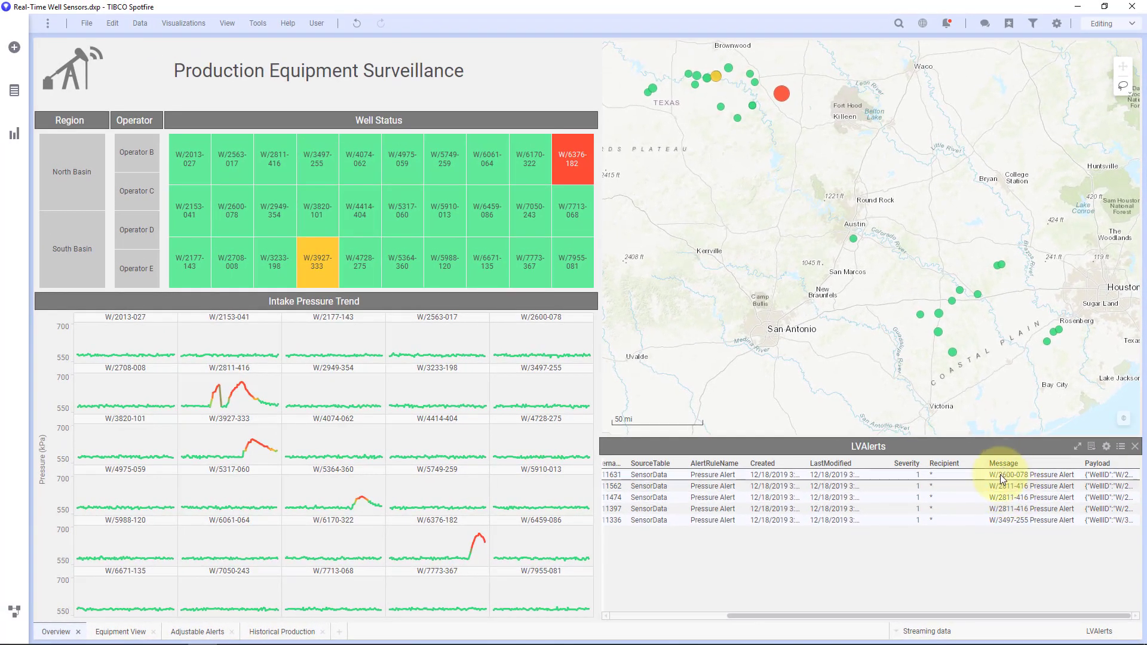
Add a bar chart below the map using LVAlerts data with Message on the category axis.
left_click(15, 133)
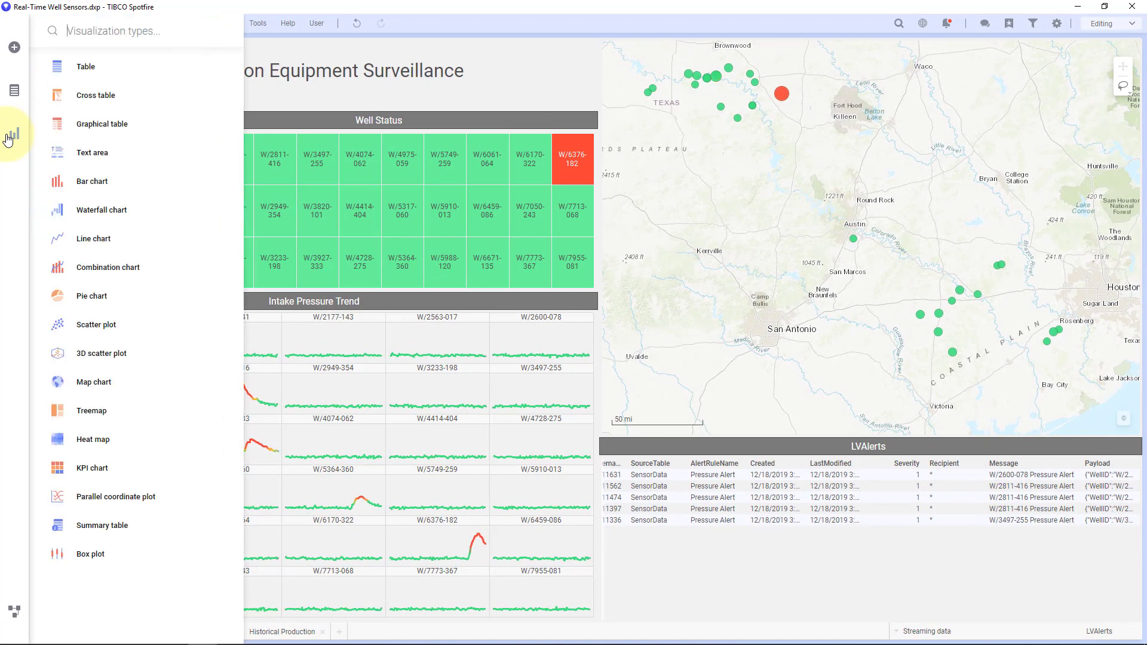
left_click_drag(119, 186, 845, 349)
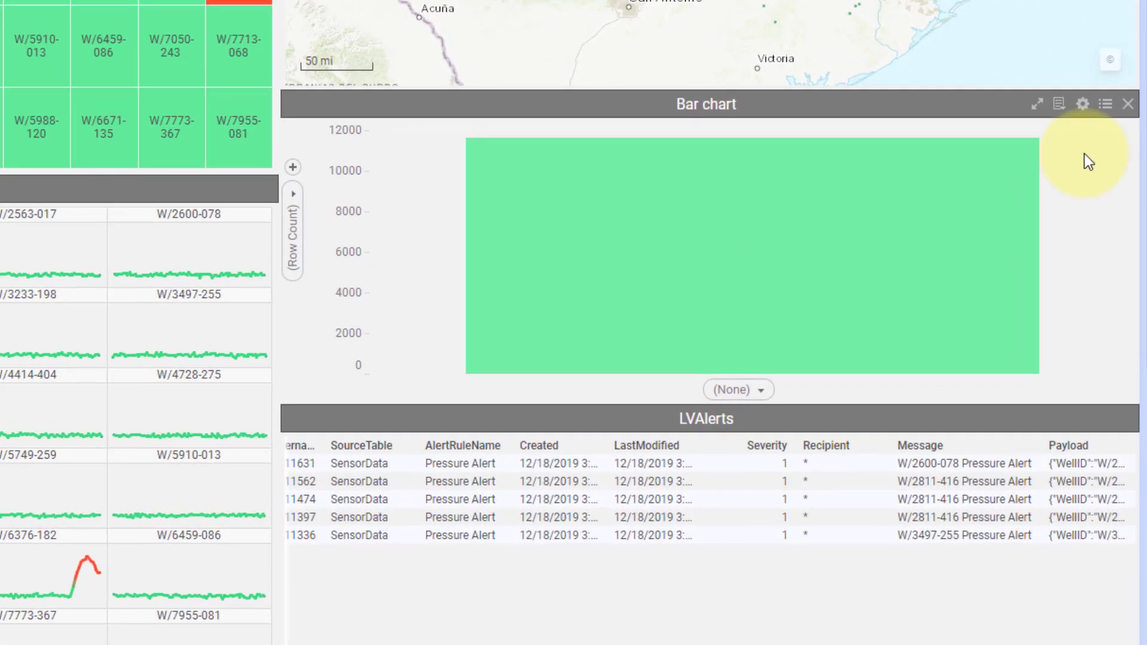
left_click(1105, 104)
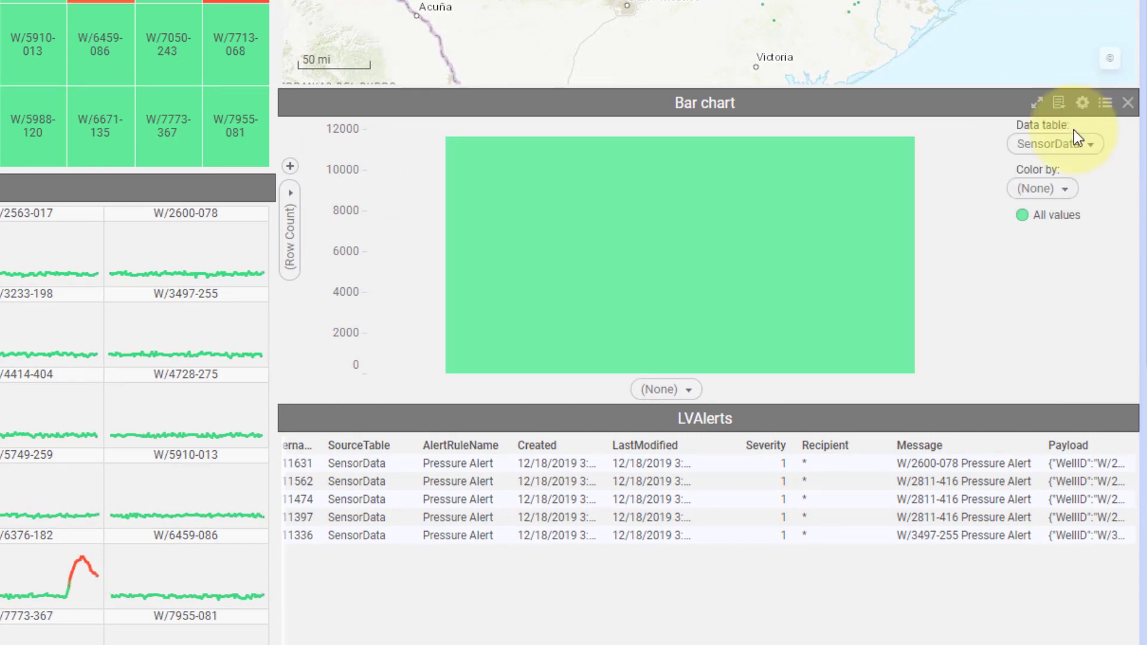
left_click(1067, 146)
left_click(1029, 241)
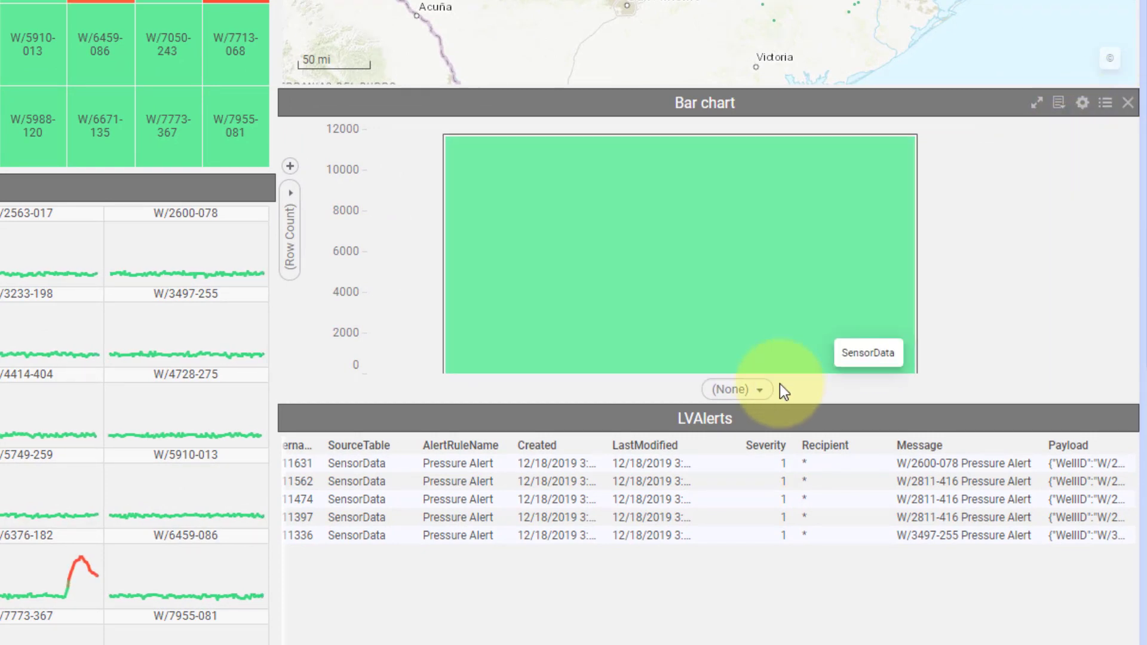
left_click(750, 392)
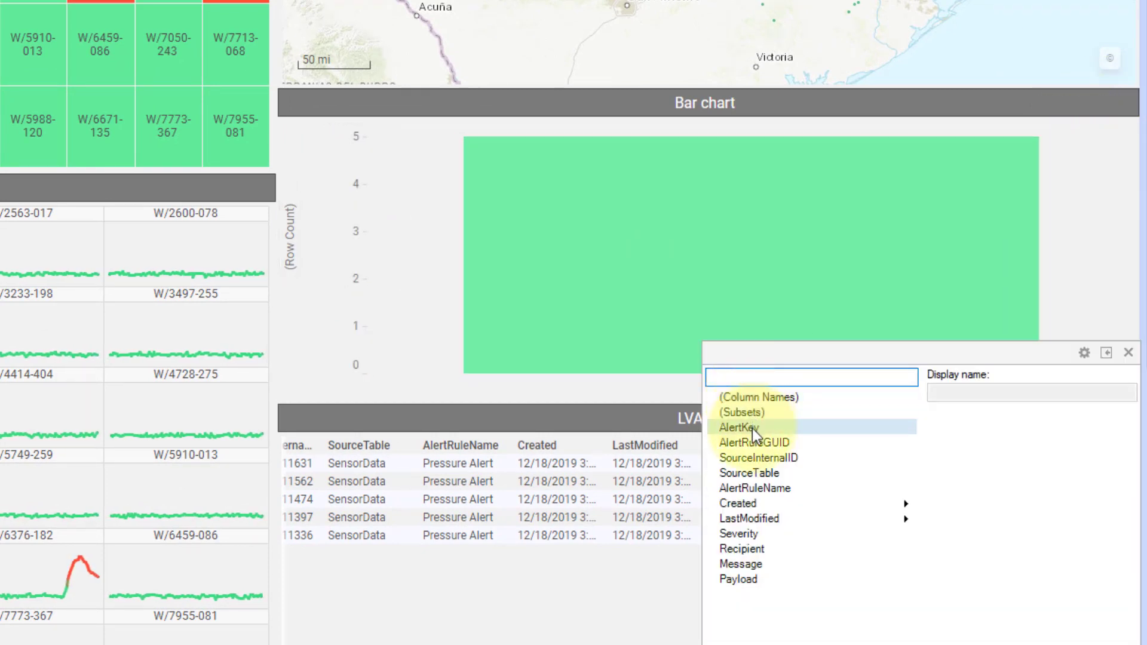
left_click(749, 563)
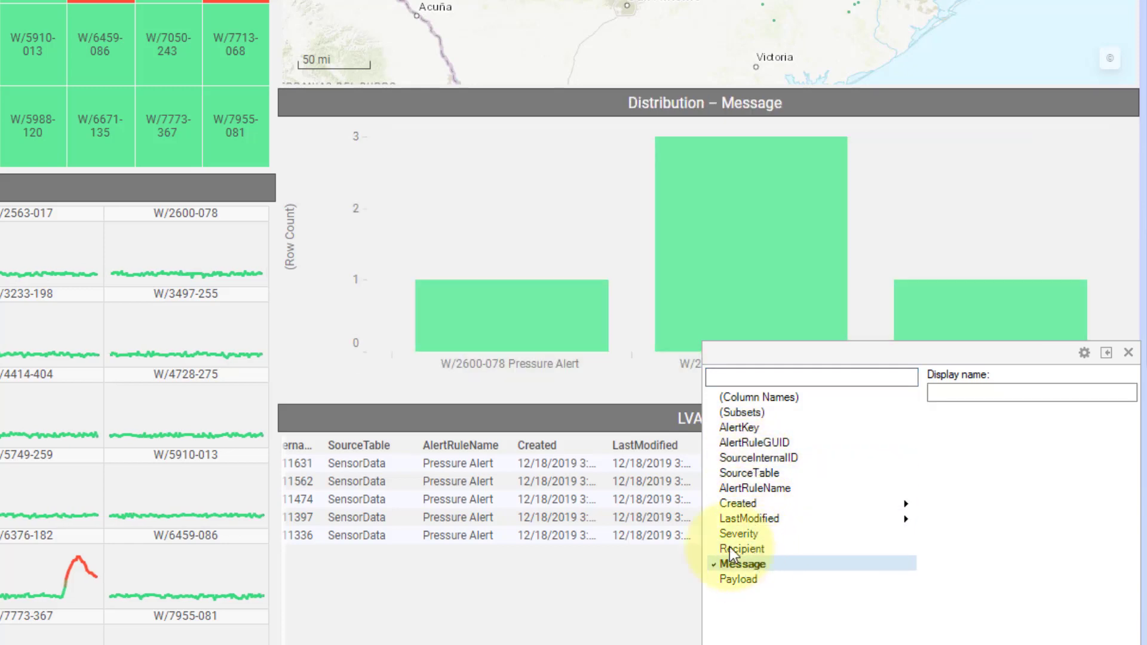
left_click(494, 222)
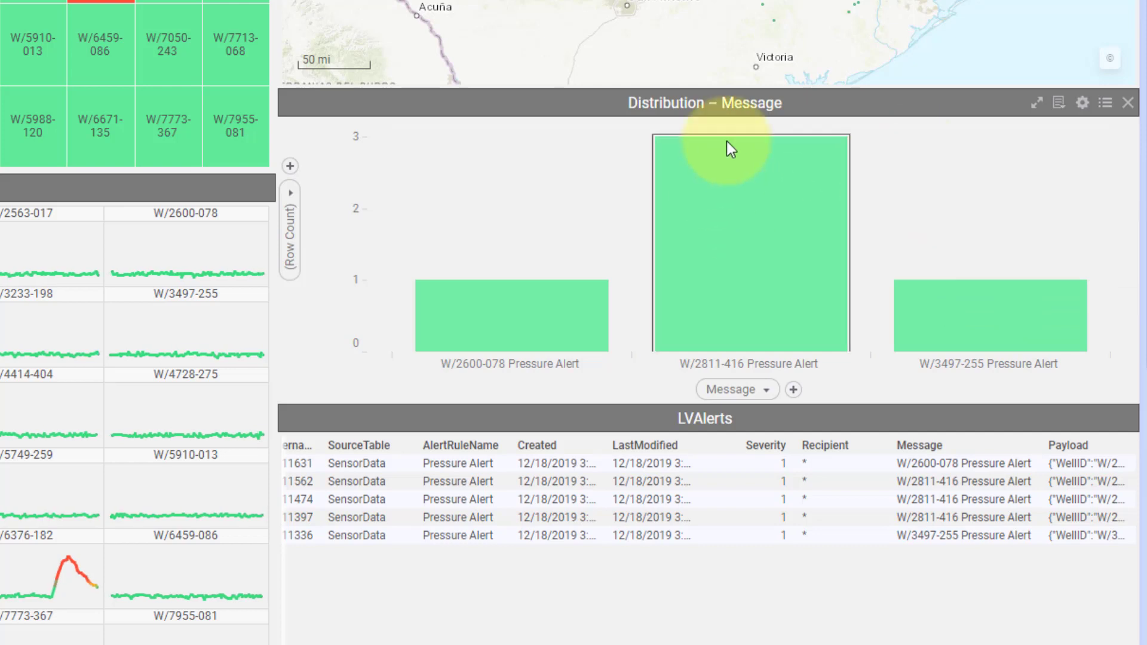
Switch the Distribution – Message bar chart to horizontal bars.
right_click(584, 189)
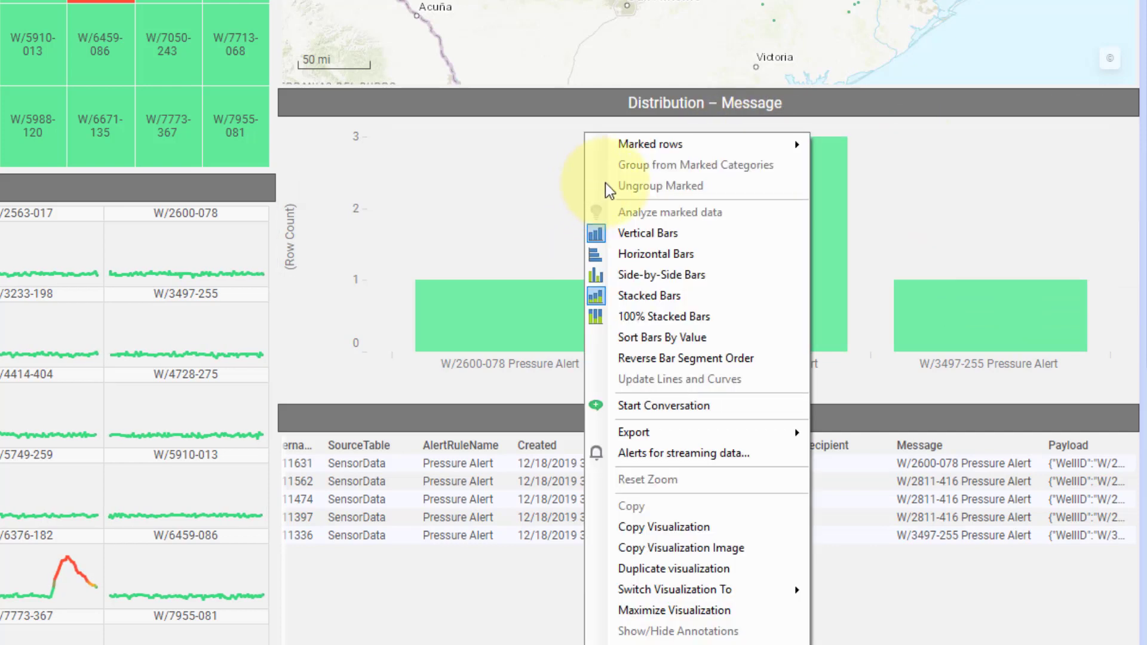
left_click(665, 260)
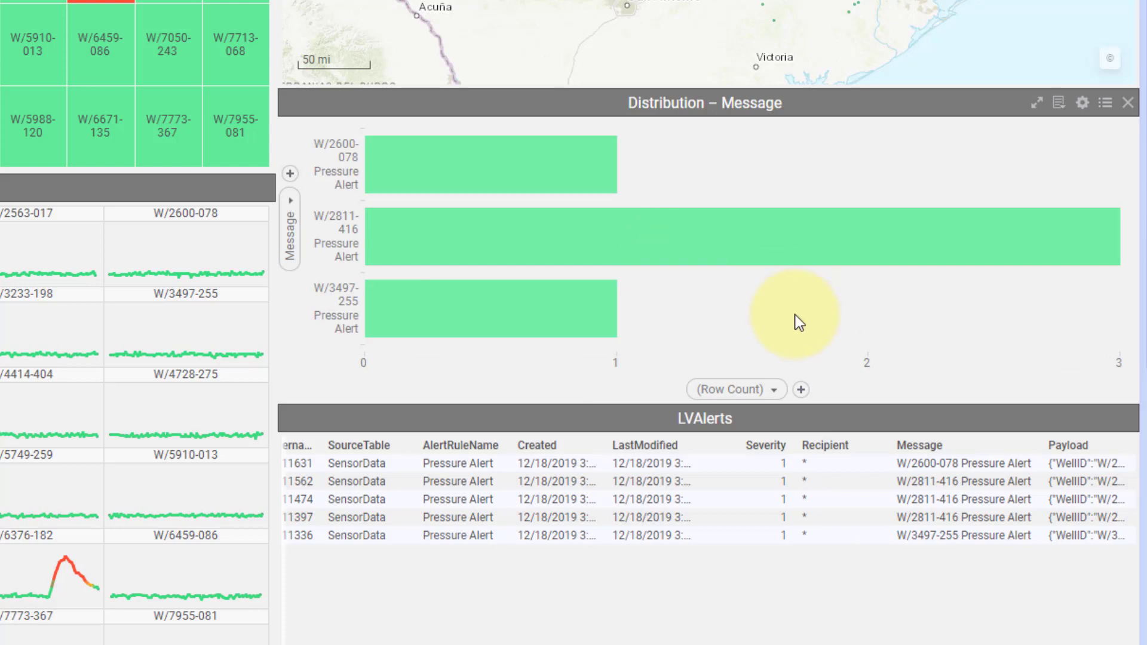